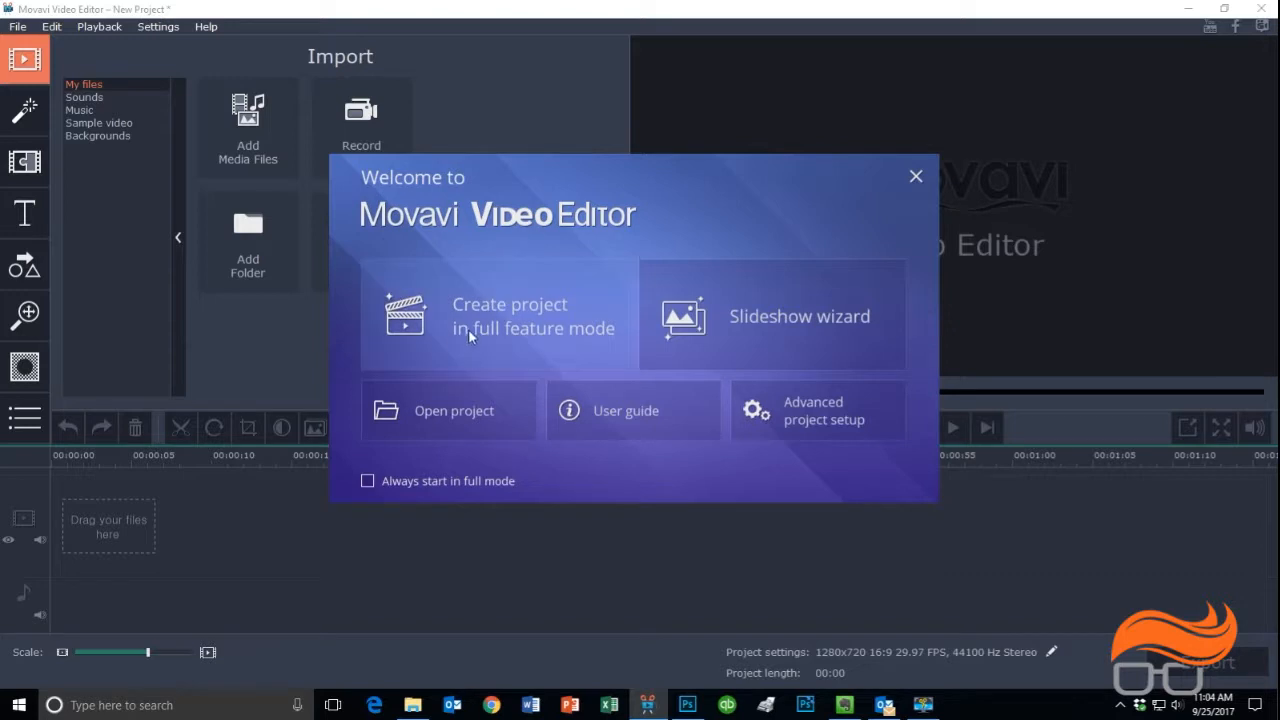
Create a project in full feature mode and add "Video Aug 23, 3 34 45 PM" from the Walker Air Filters folder to the main video track
click(487, 304)
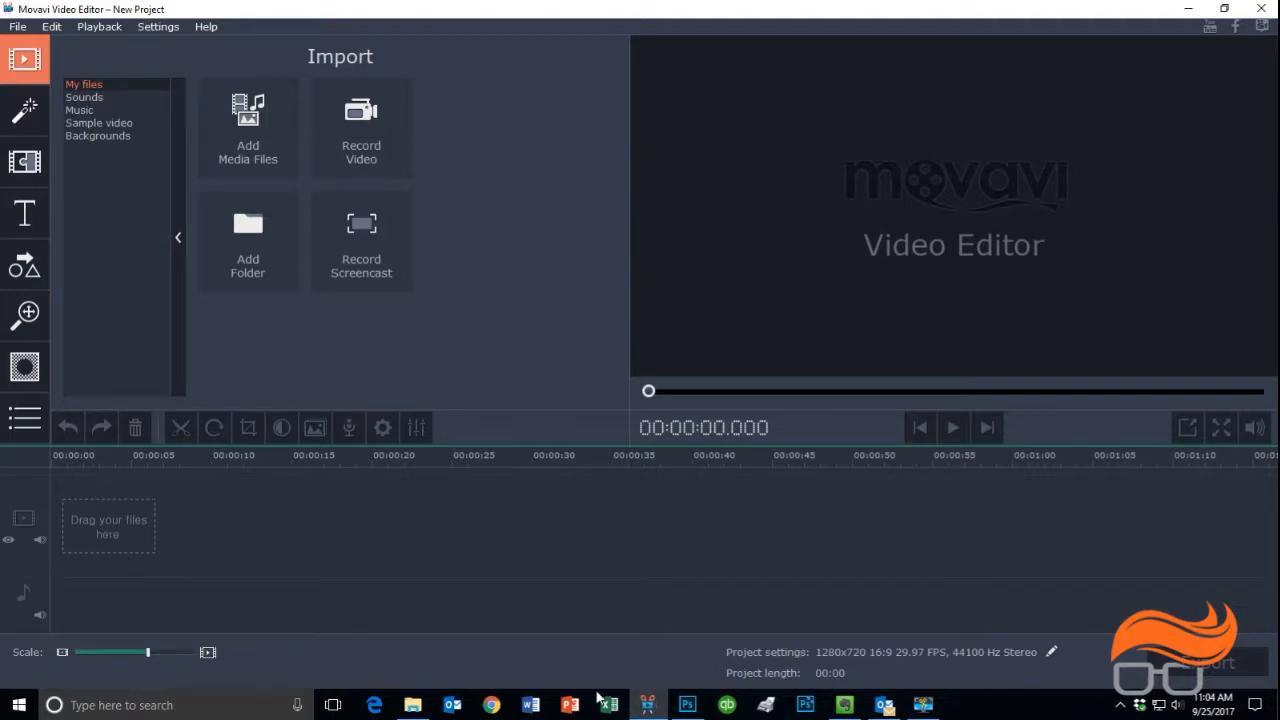
click(413, 705)
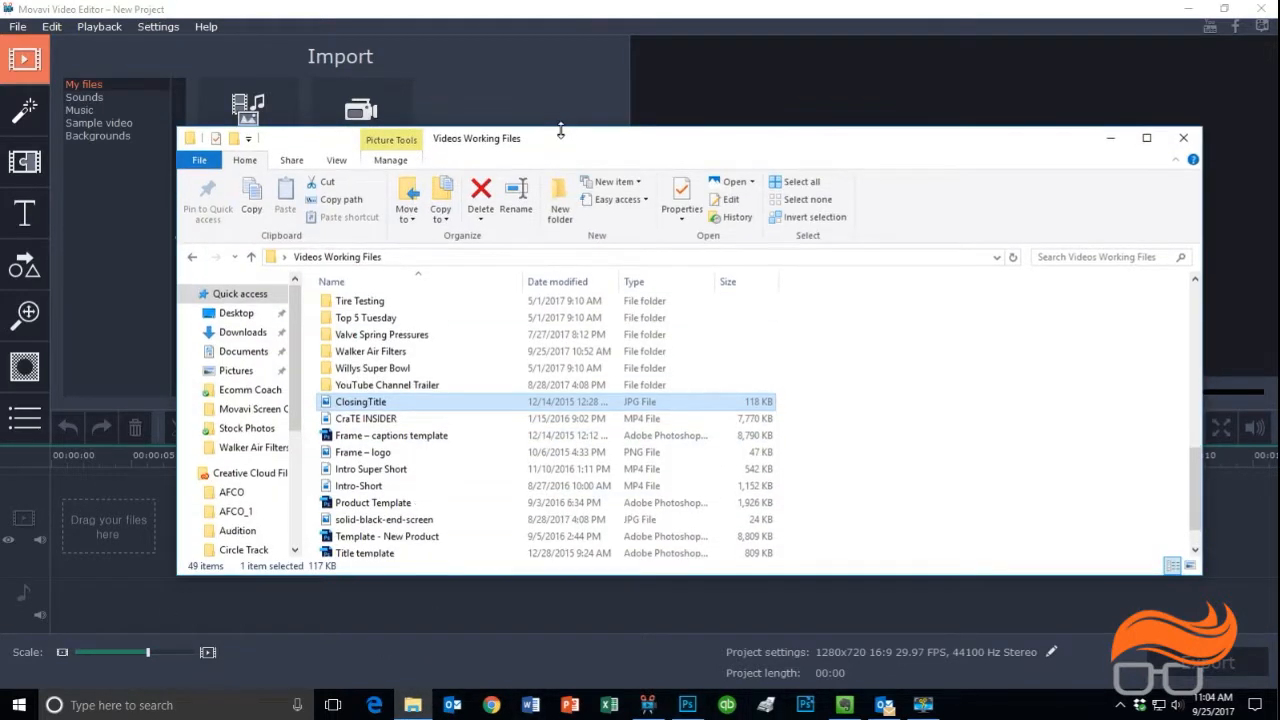
drag(563, 140, 723, 131)
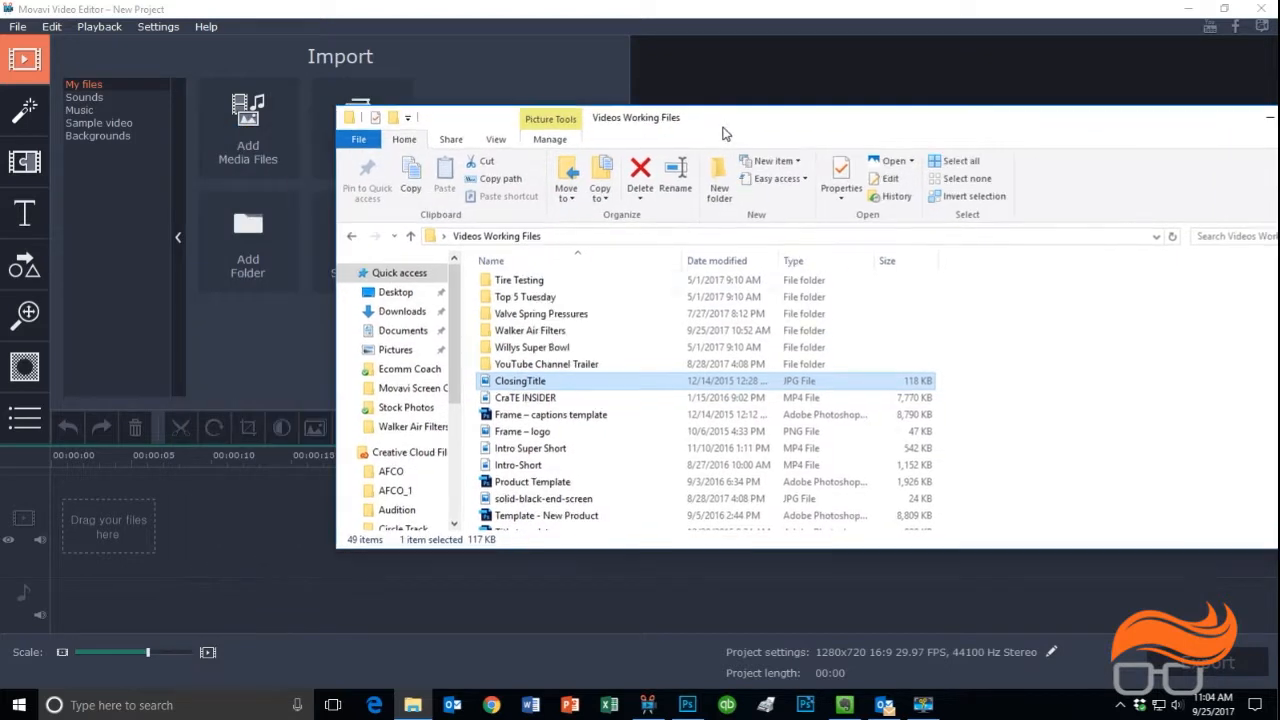
double_click(528, 331)
drag(622, 290, 101, 543)
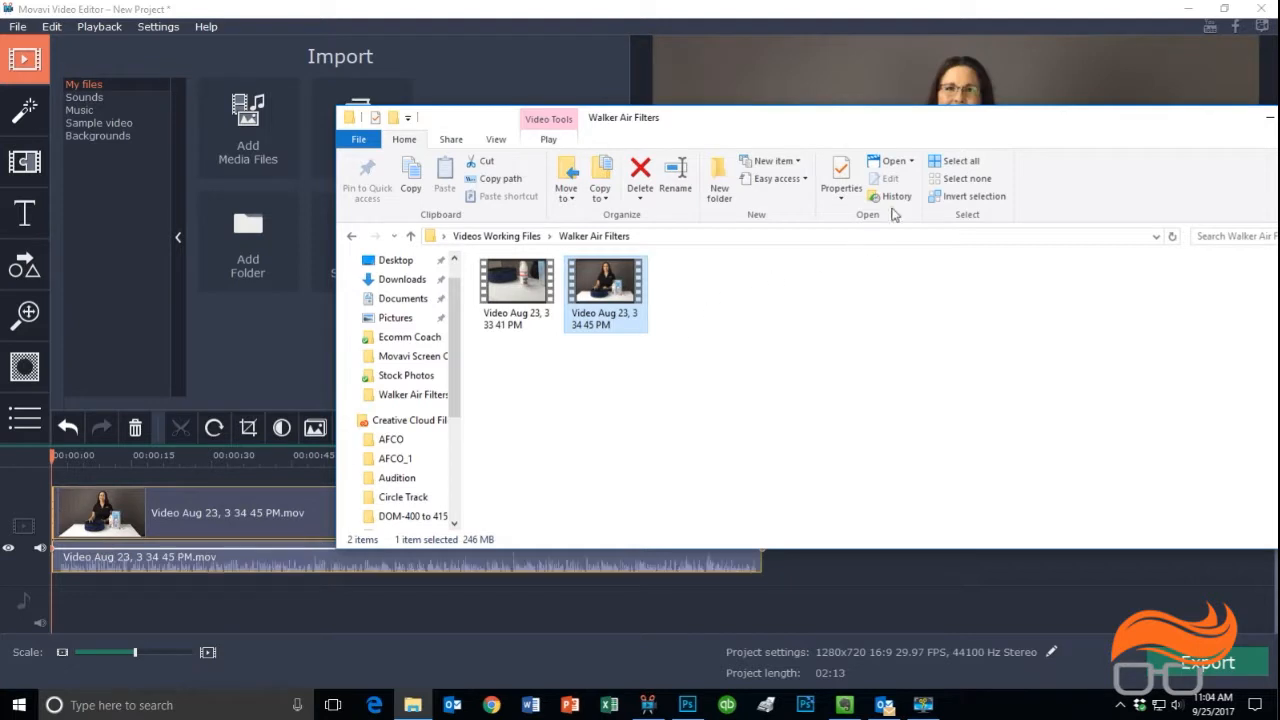
drag(1040, 130, 932, 134)
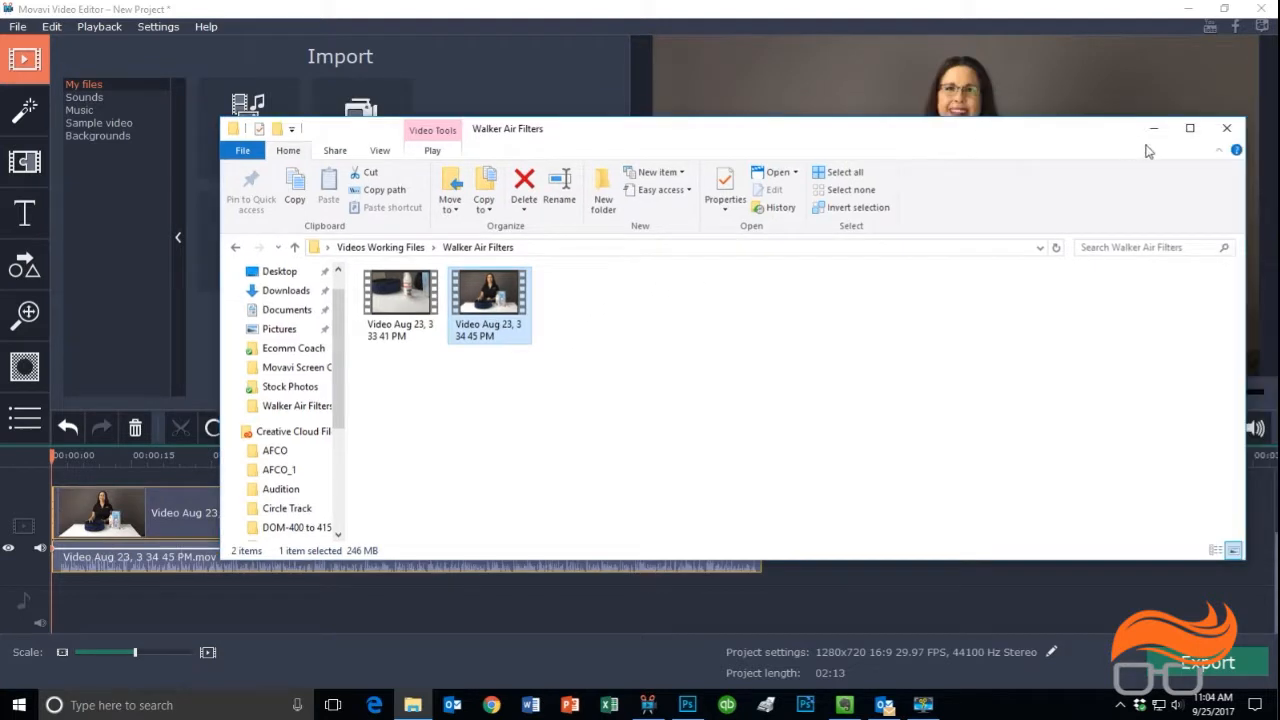
click(1155, 132)
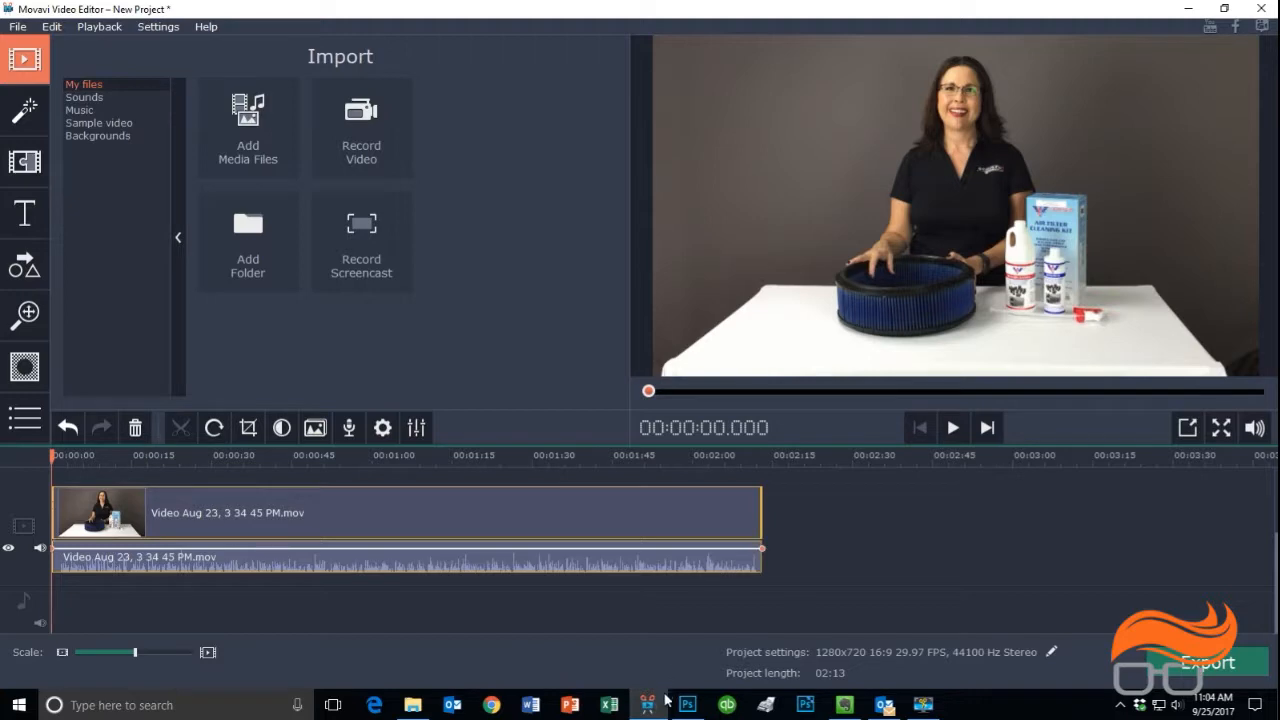
Place "Video Aug 23, 3 33 41 PM" from the Walker Air Filters folder on the overlay track, starting at about 30 seconds
click(424, 712)
click(405, 307)
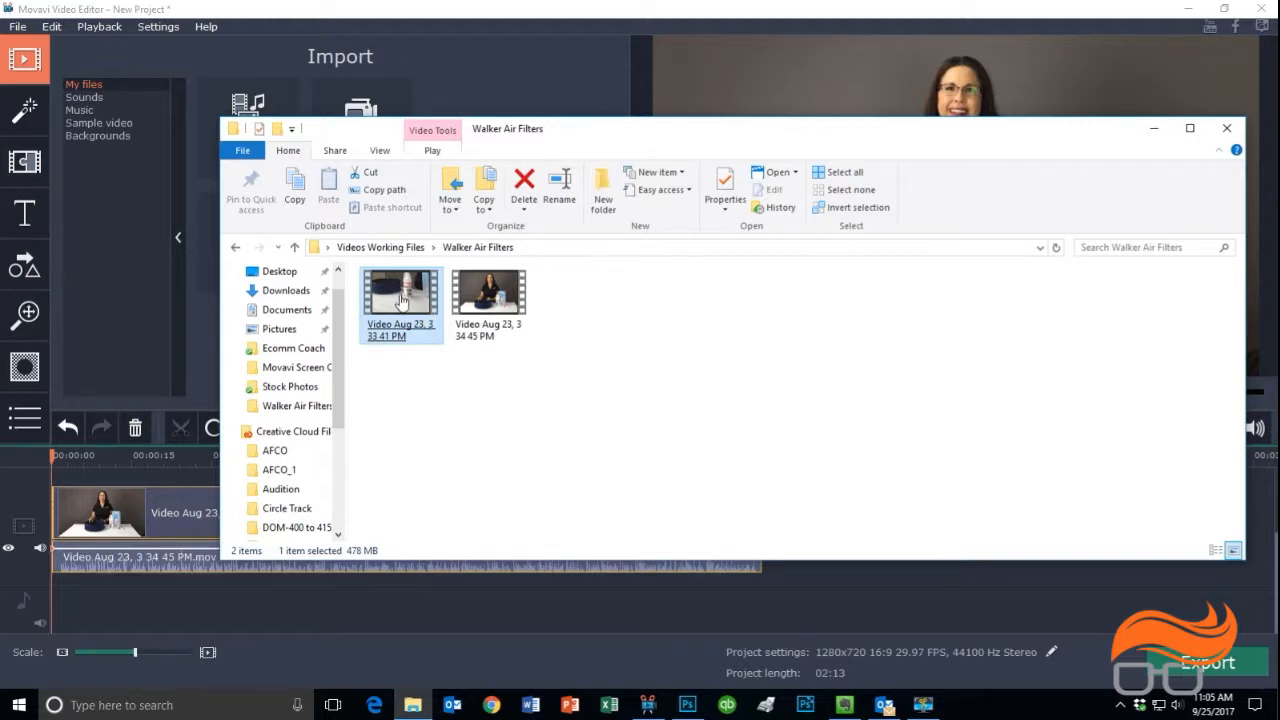
click(616, 430)
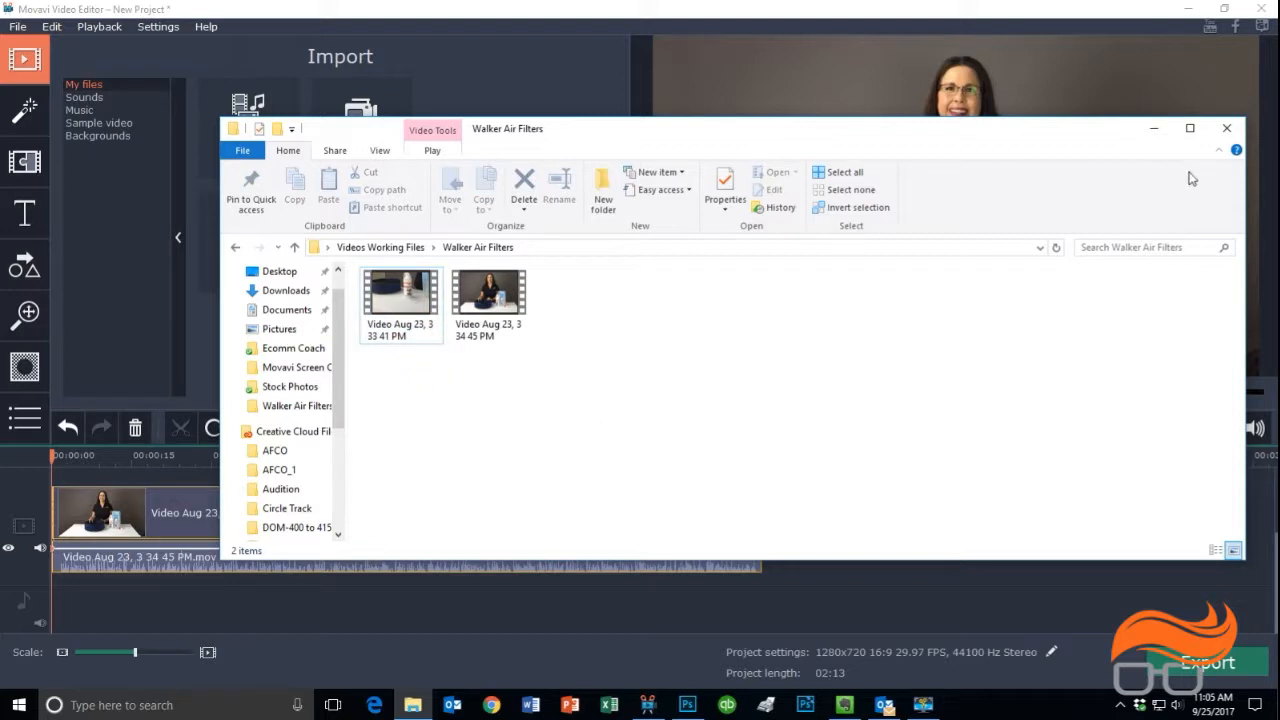
drag(390, 300, 440, 255)
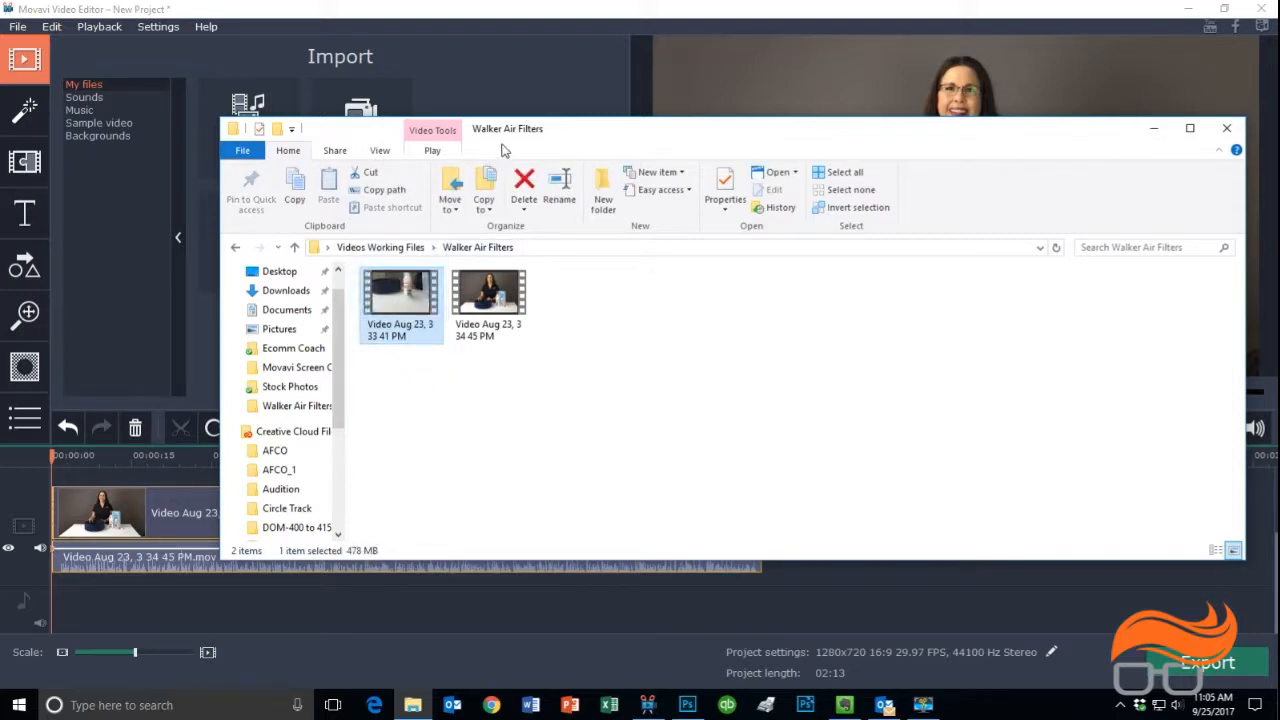
drag(663, 137, 944, 54)
drag(658, 225, 215, 504)
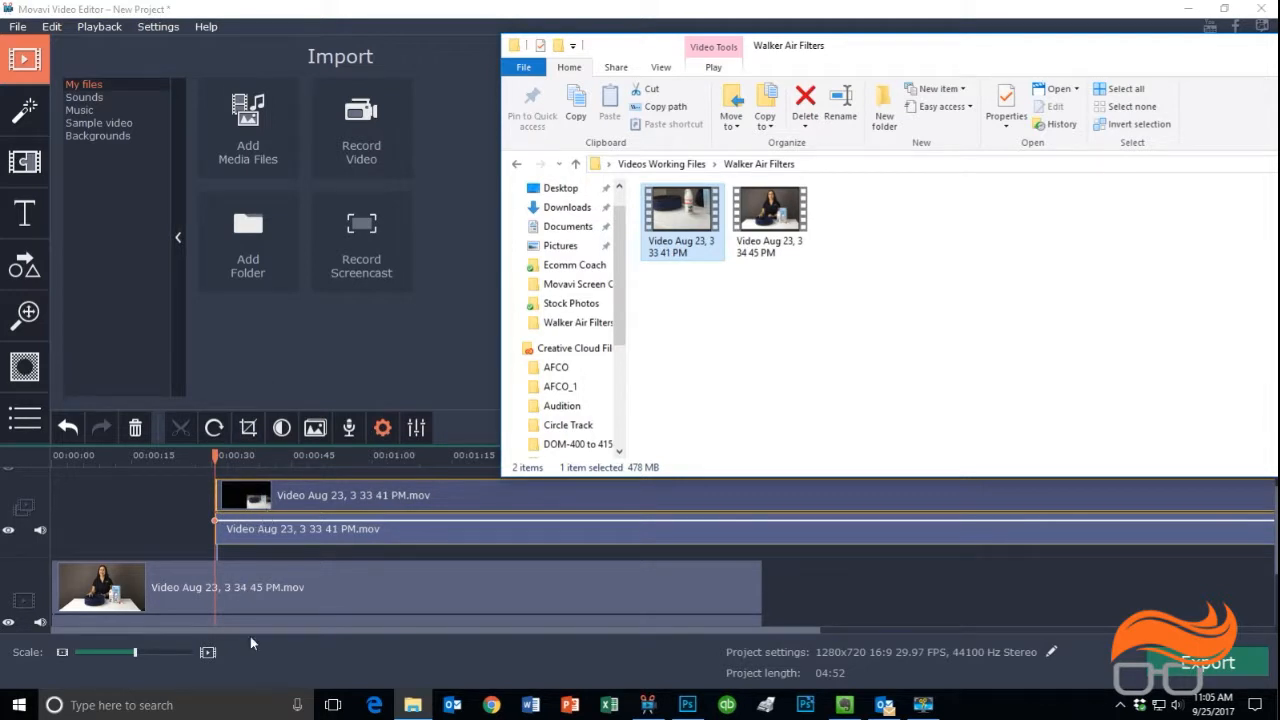
drag(1239, 58, 946, 76)
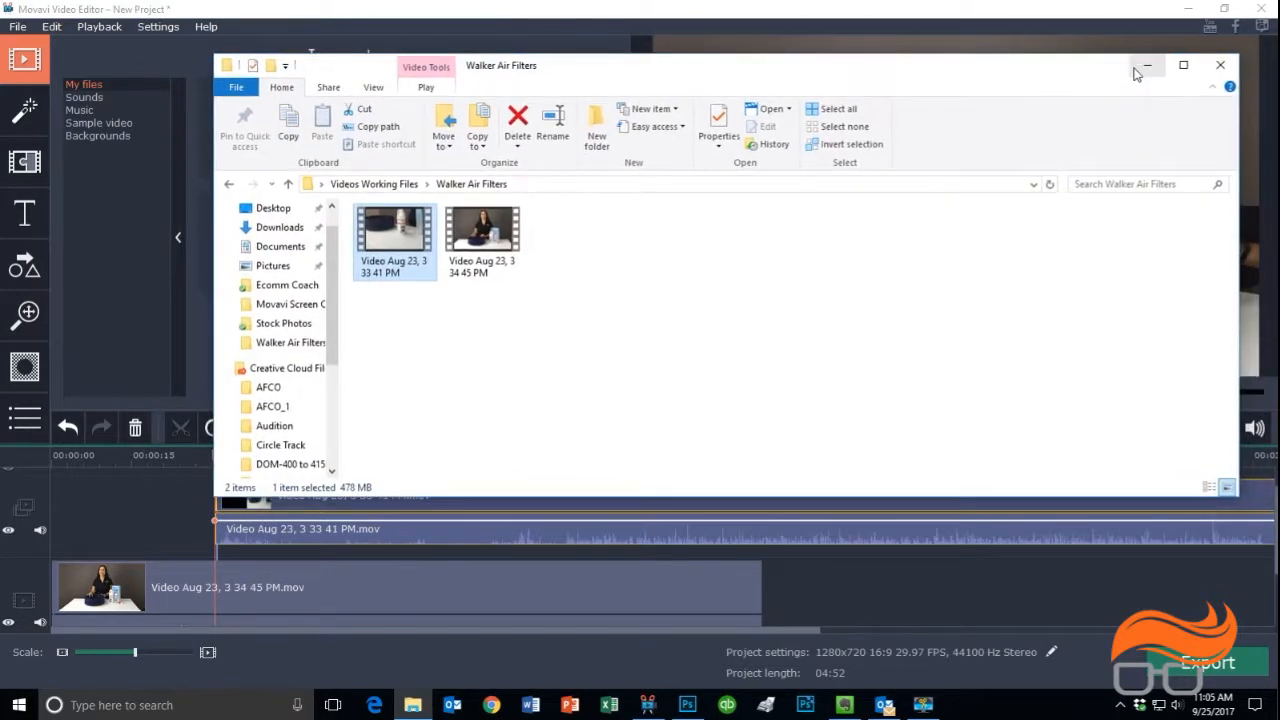
click(1142, 68)
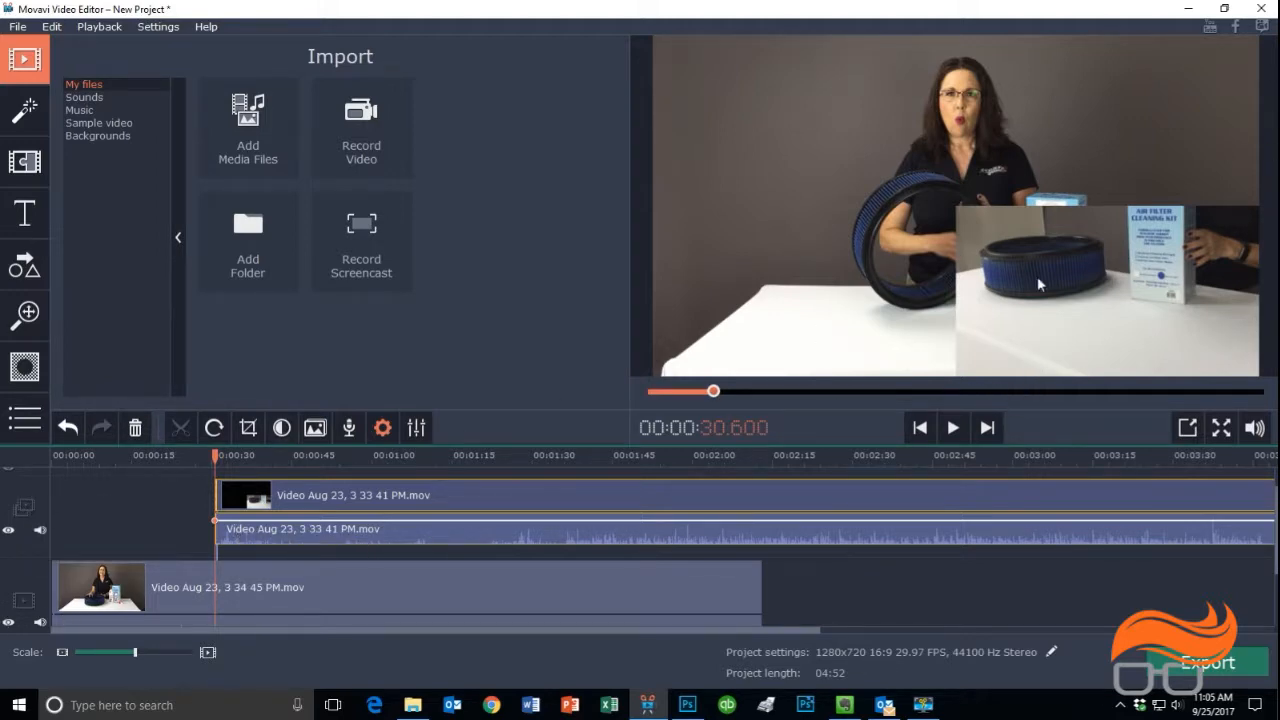
Enlarge the picture-in-picture overlay clip to fill the whole frame and mute the overlay track
double_click(304, 490)
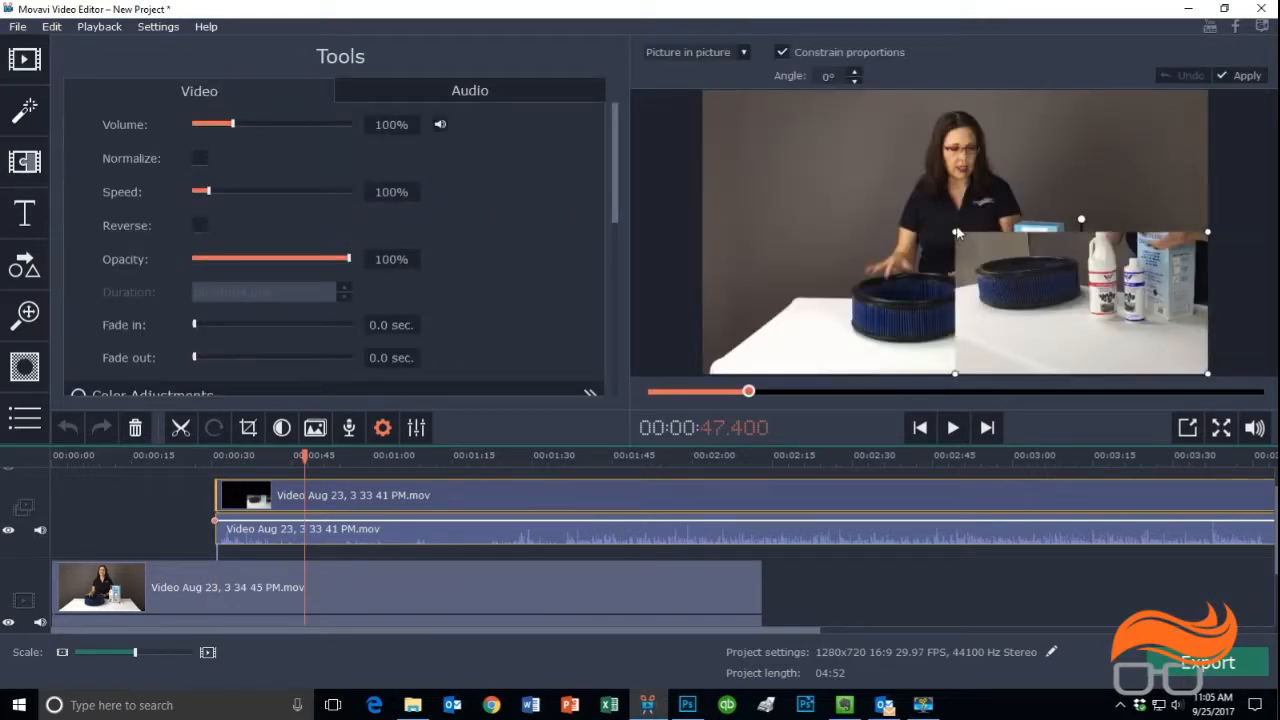
drag(956, 233, 701, 112)
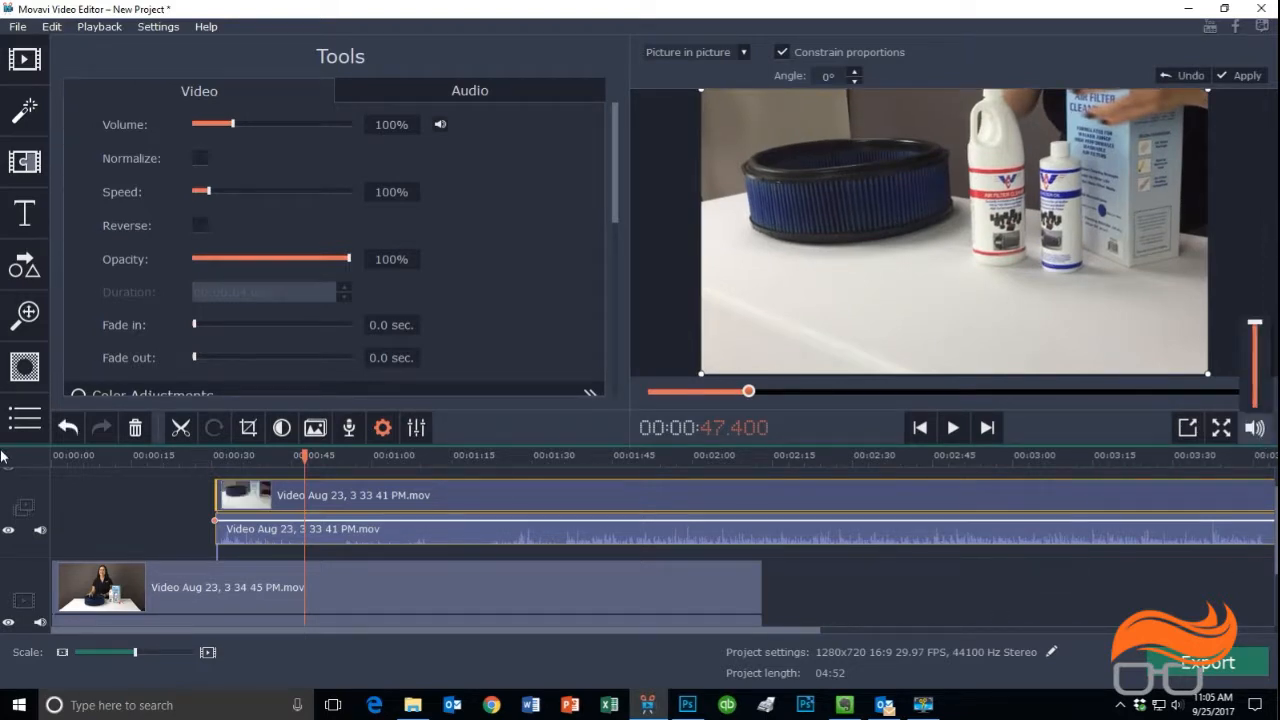
click(40, 530)
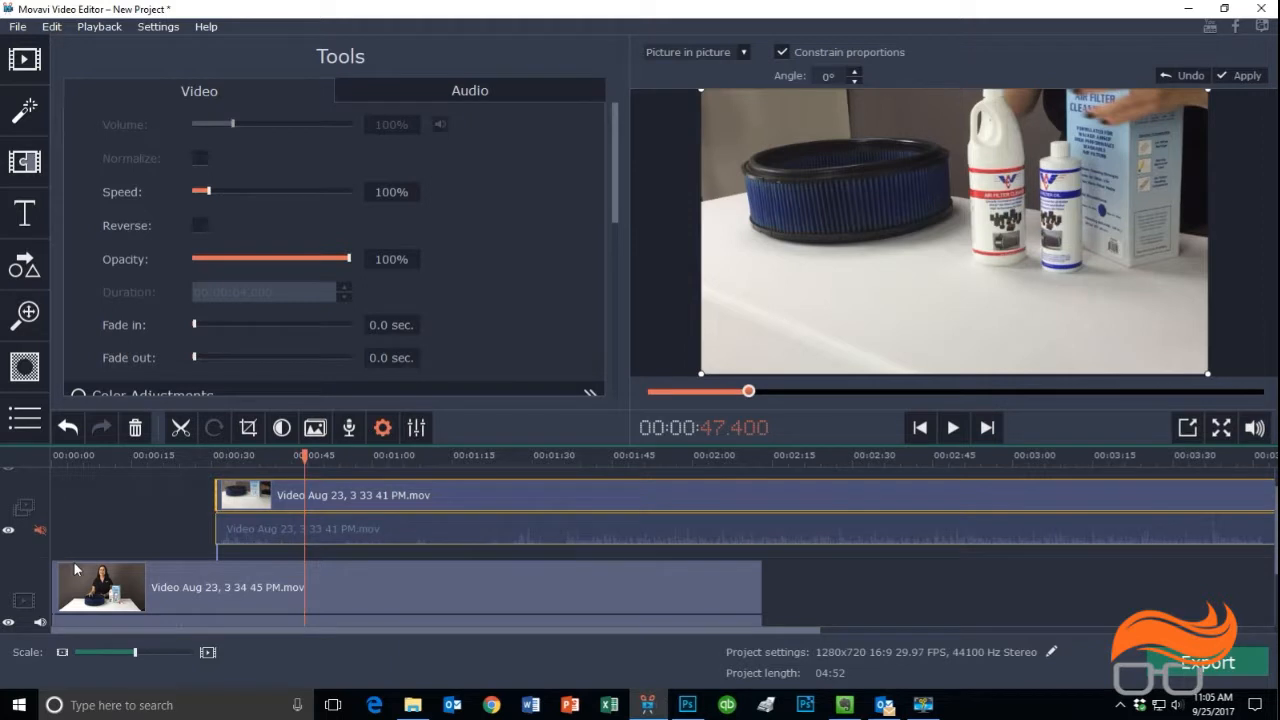
Preview the cut to the overlay clip by playing the timeline from about 28 seconds
click(203, 460)
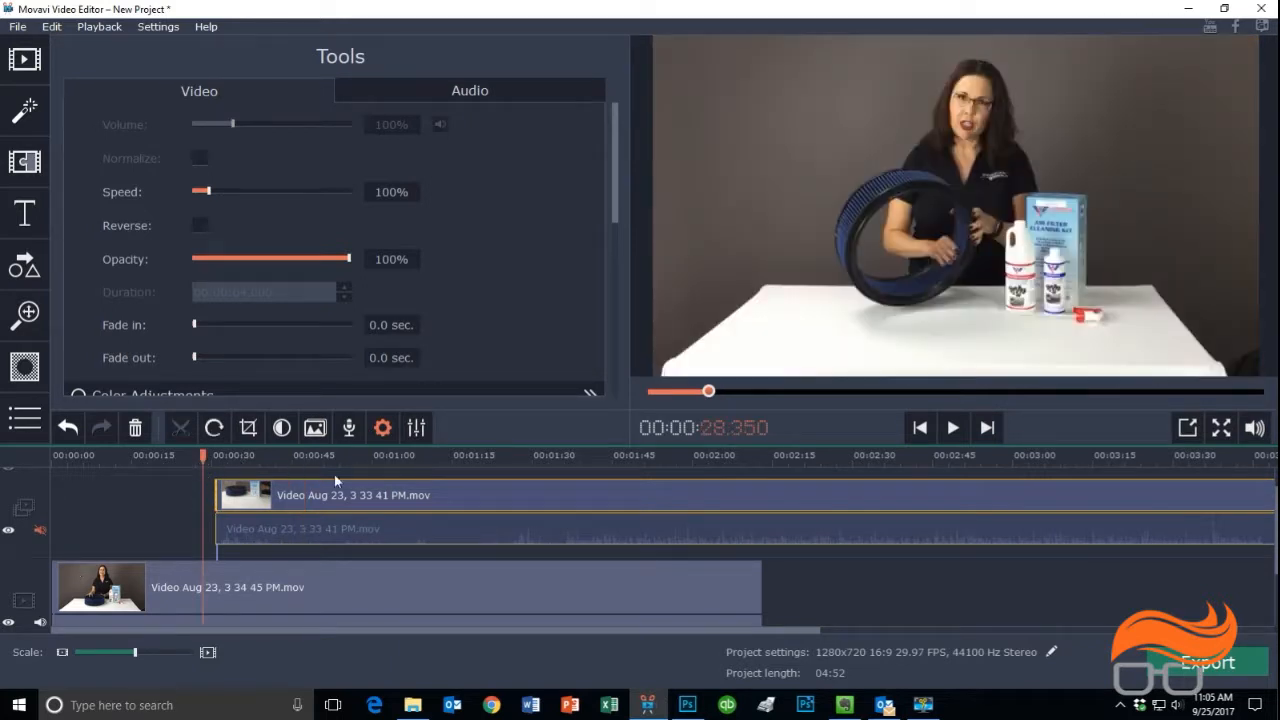
click(107, 526)
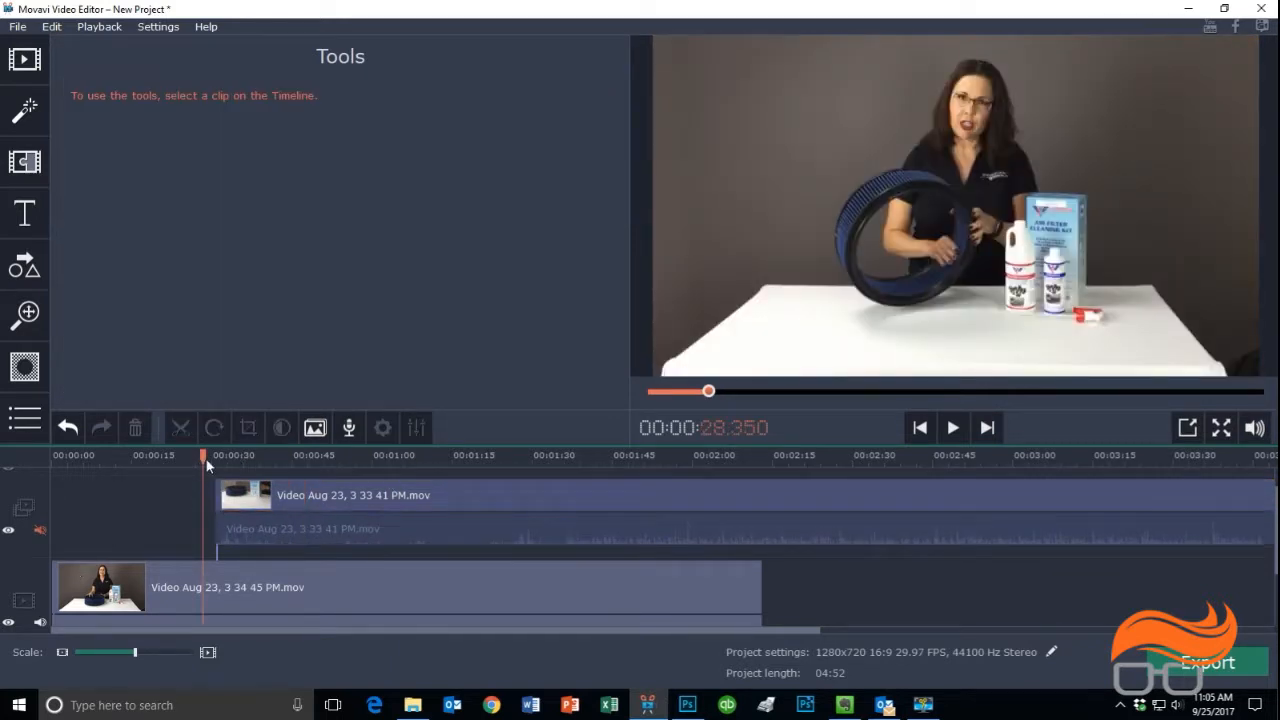
click(955, 427)
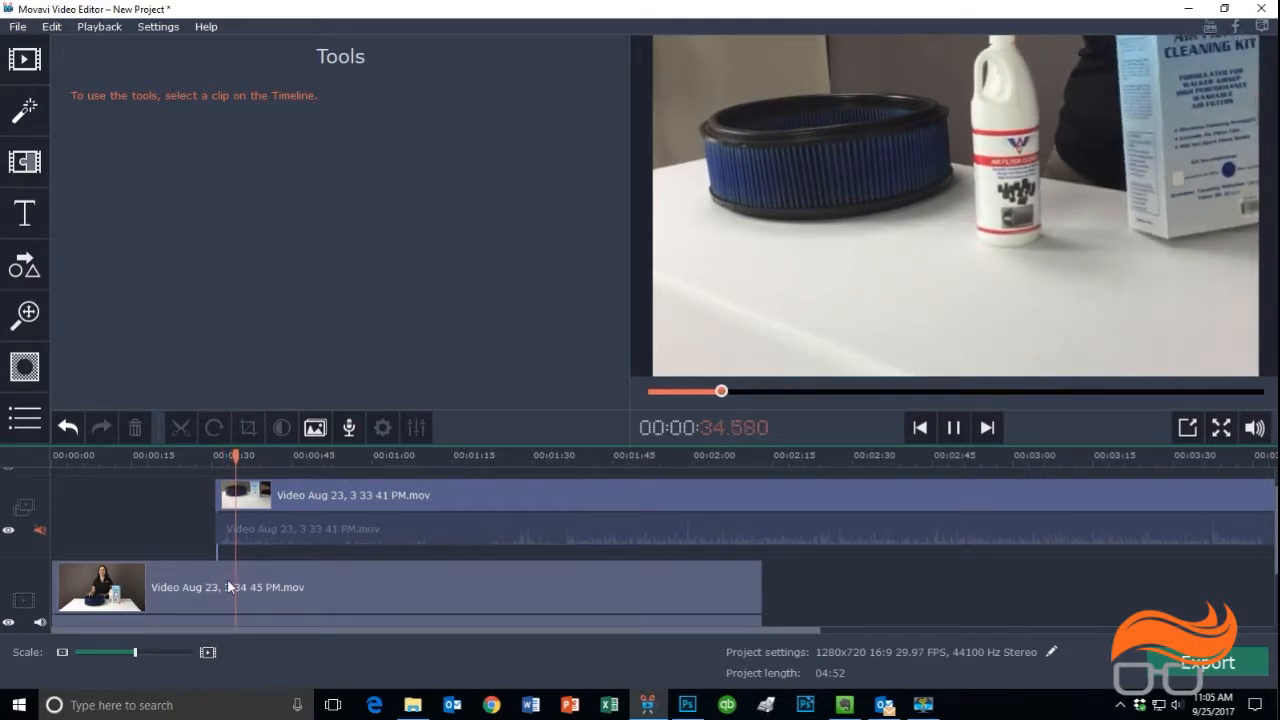
click(954, 427)
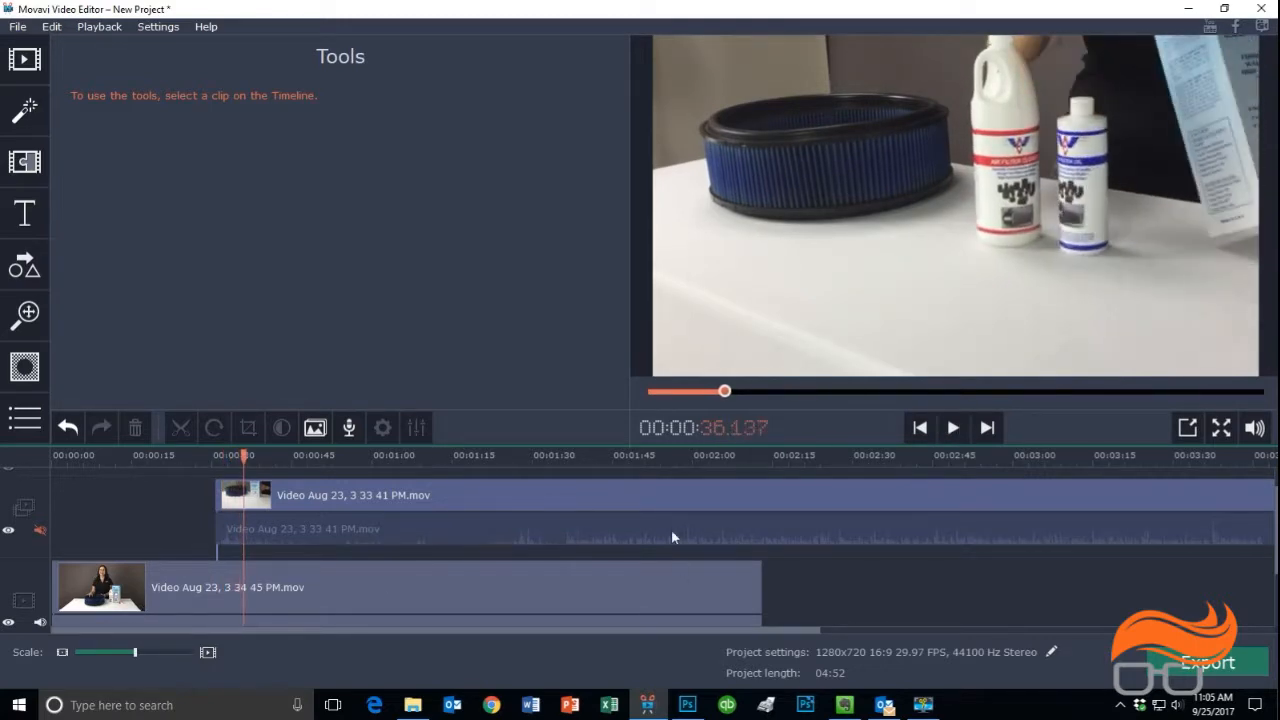
Delete the "Video Aug 23, 3 33 41 PM" clip from the overlay track
click(663, 482)
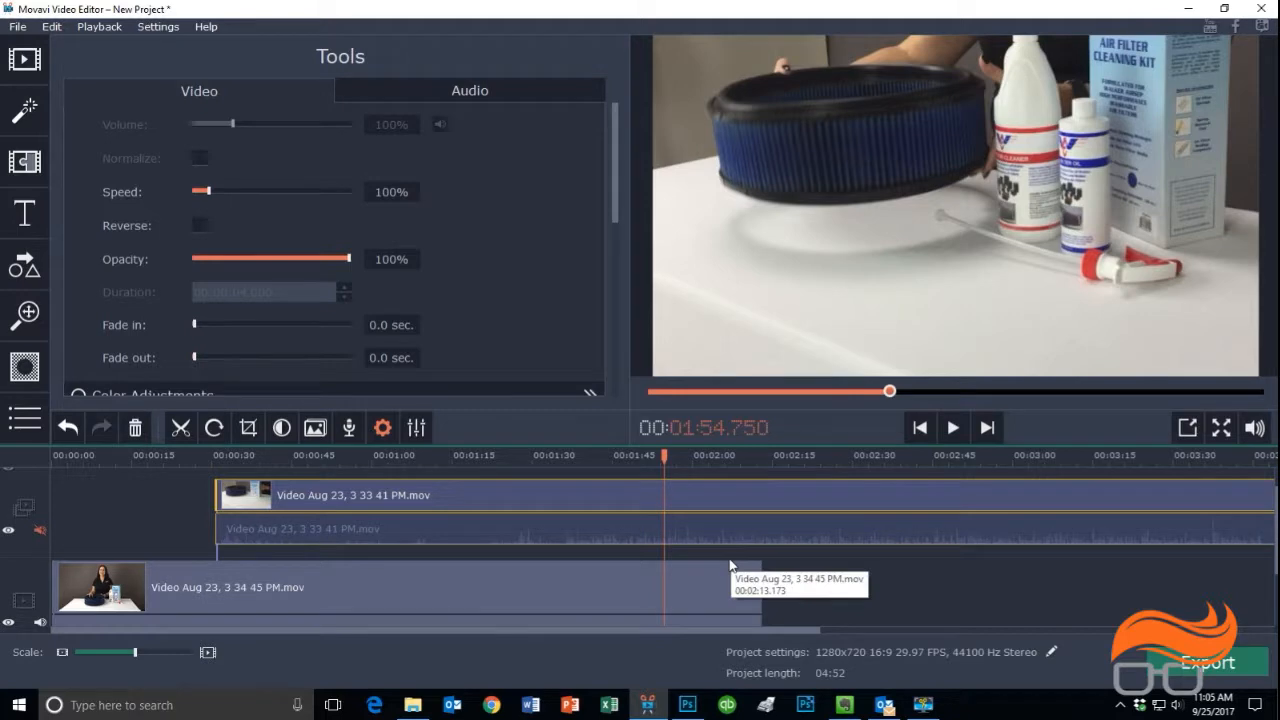
key(Delete)
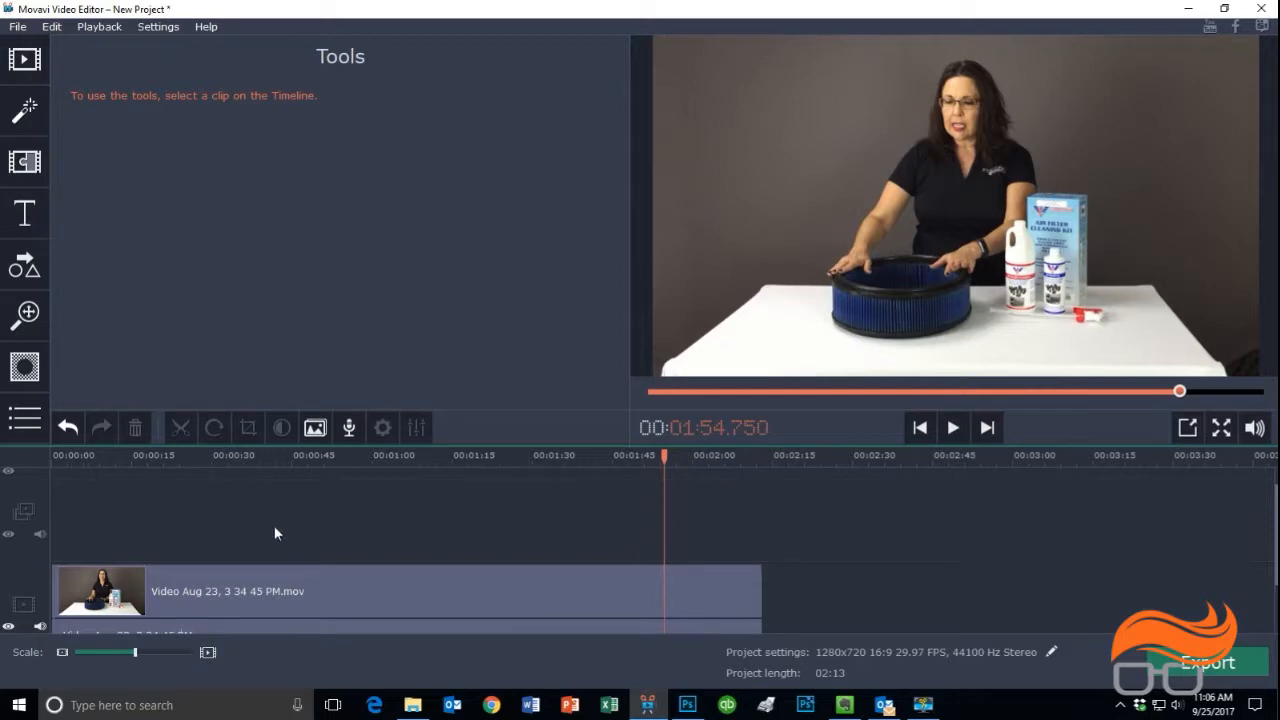
Add the "Frame – logo" PNG from Videos Working Files to the overlay track and extend its beginning to the start of the timeline
click(411, 706)
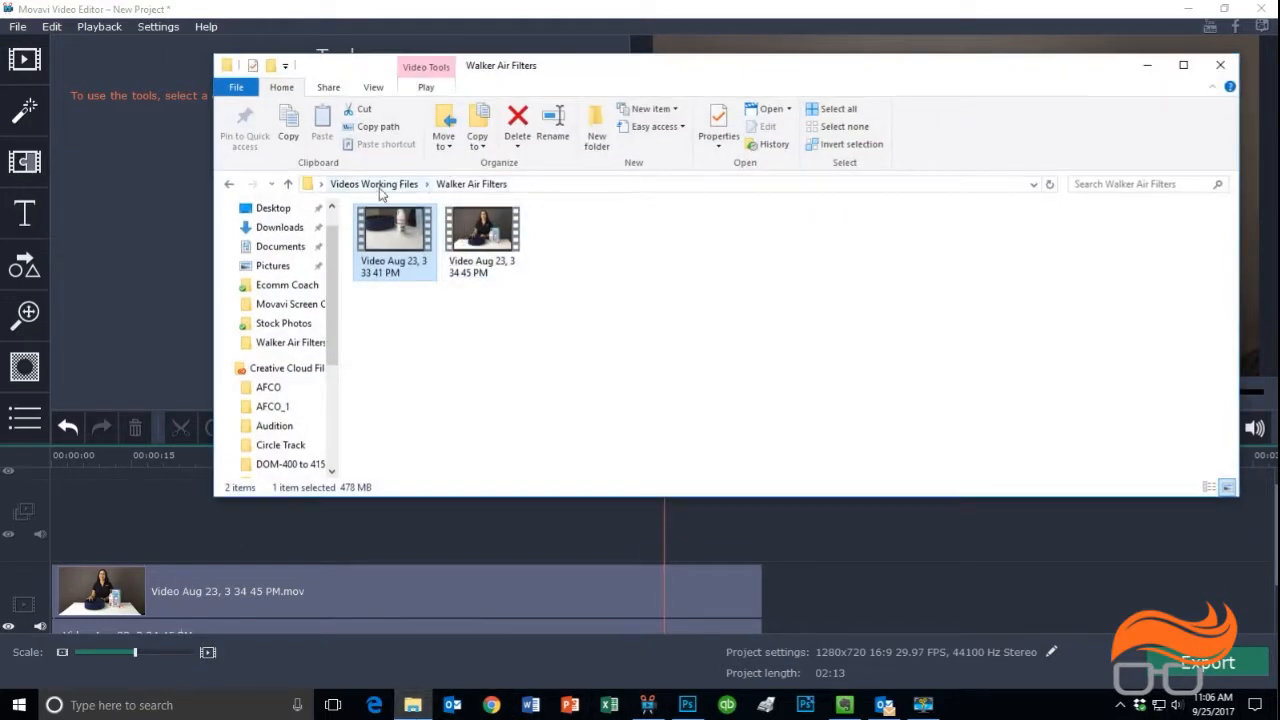
click(376, 185)
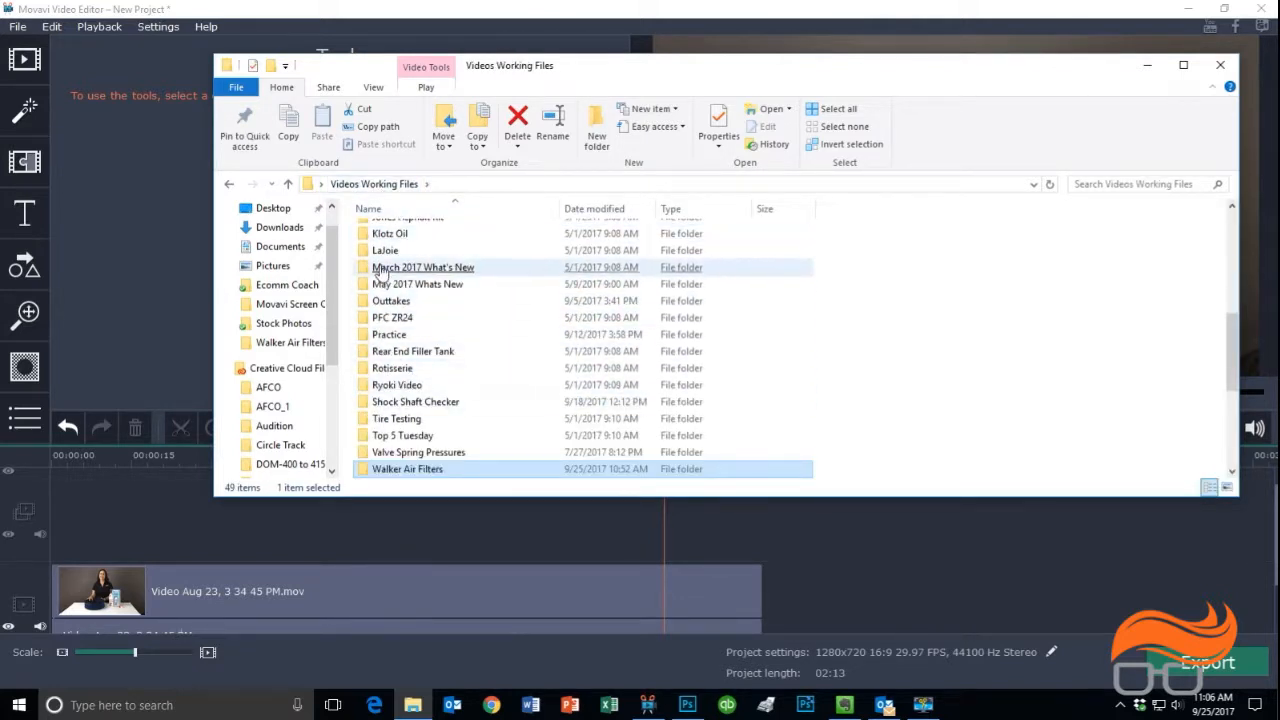
scroll(866, 395, down, 4)
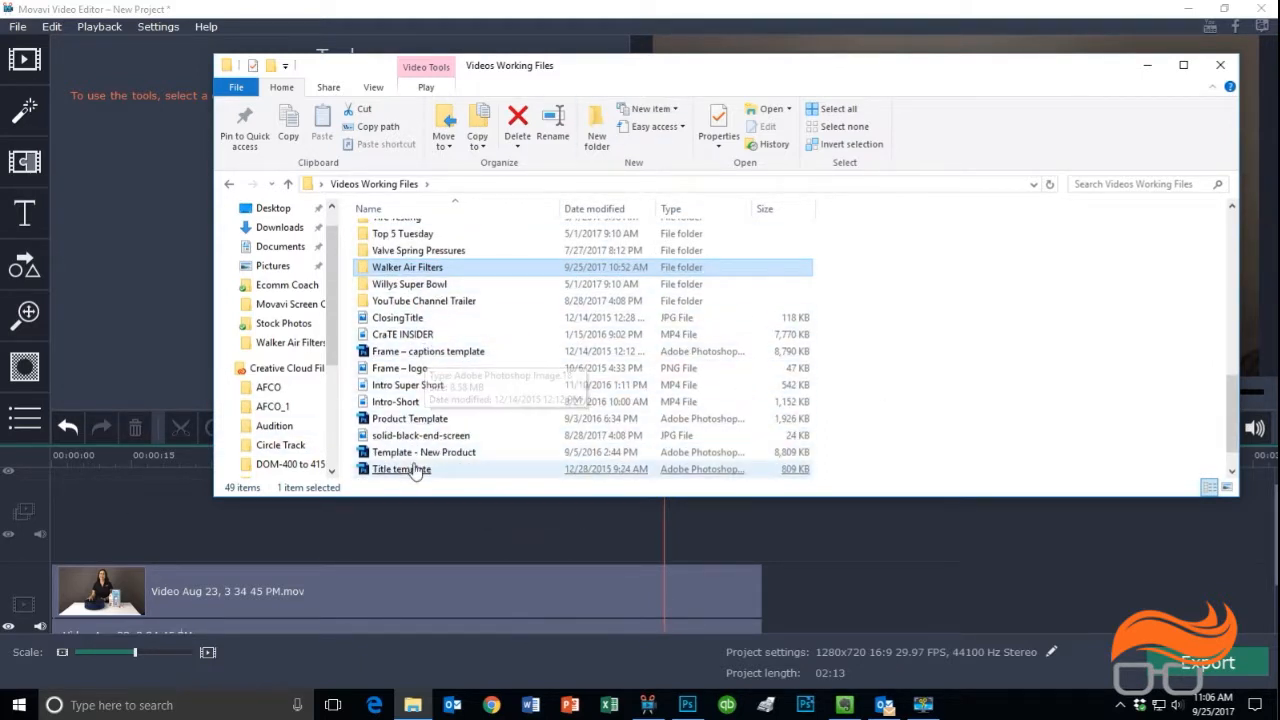
click(415, 372)
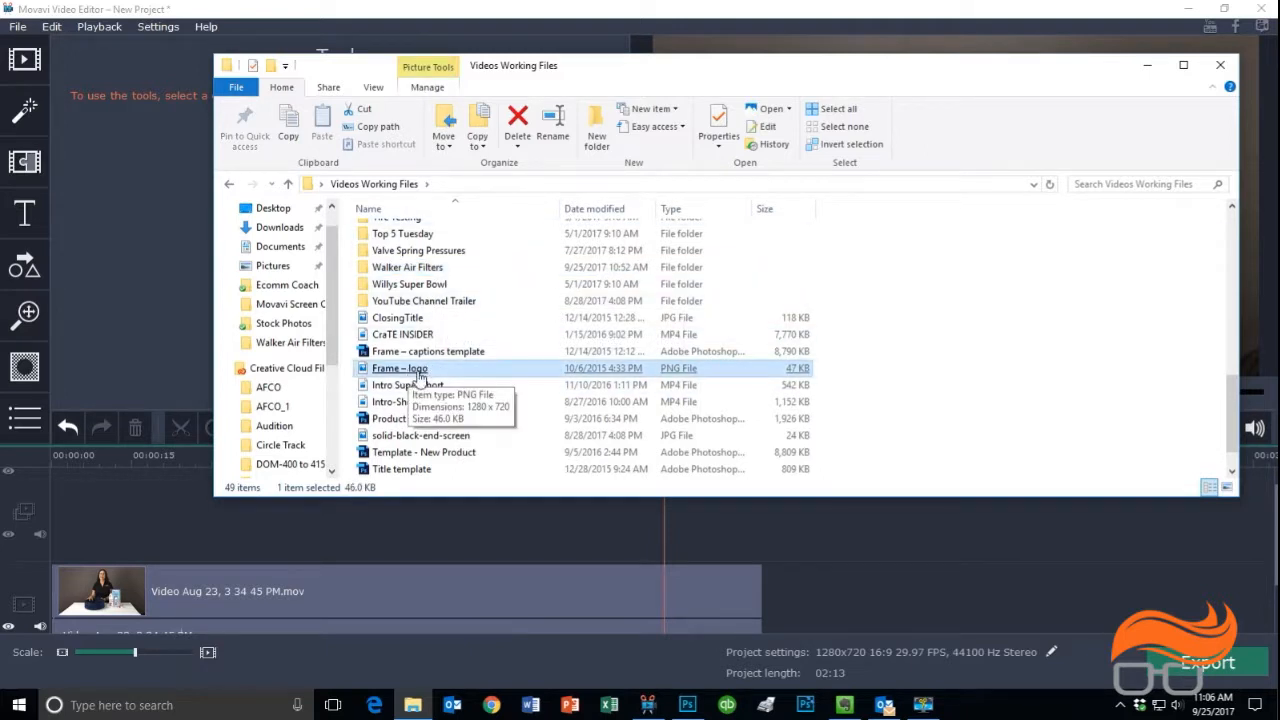
drag(410, 375, 66, 536)
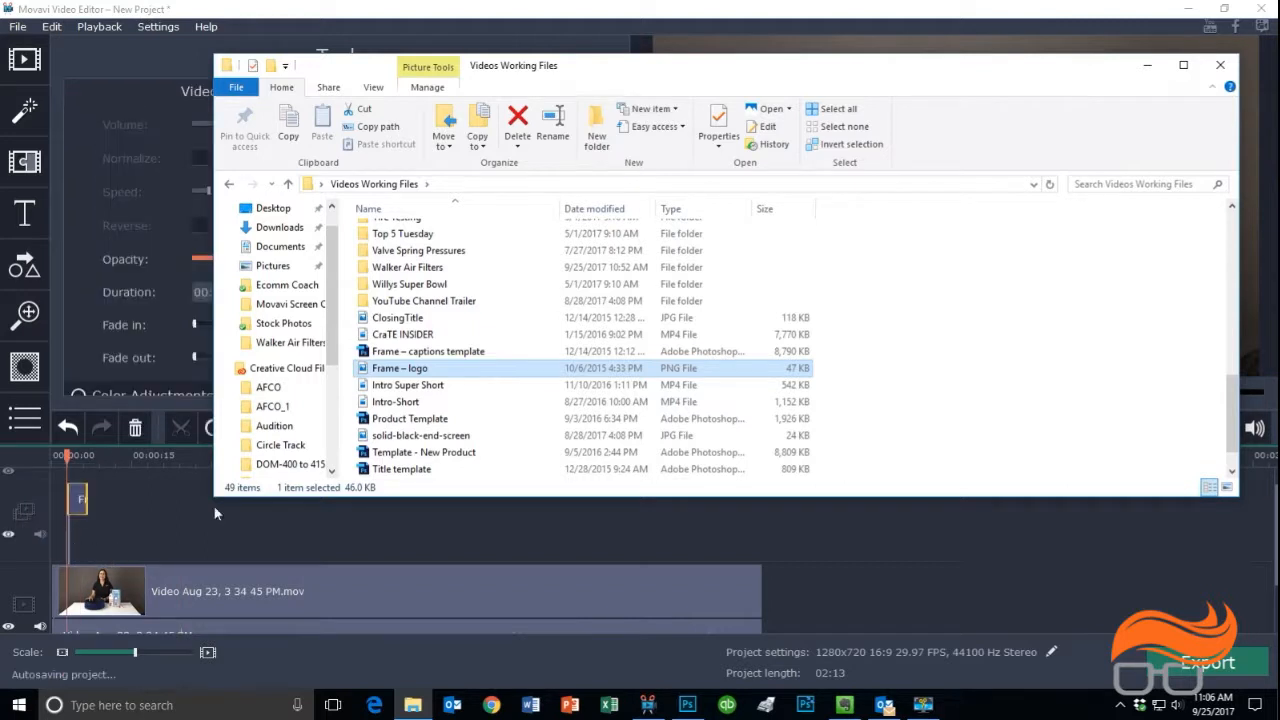
click(1150, 67)
drag(68, 497, 54, 497)
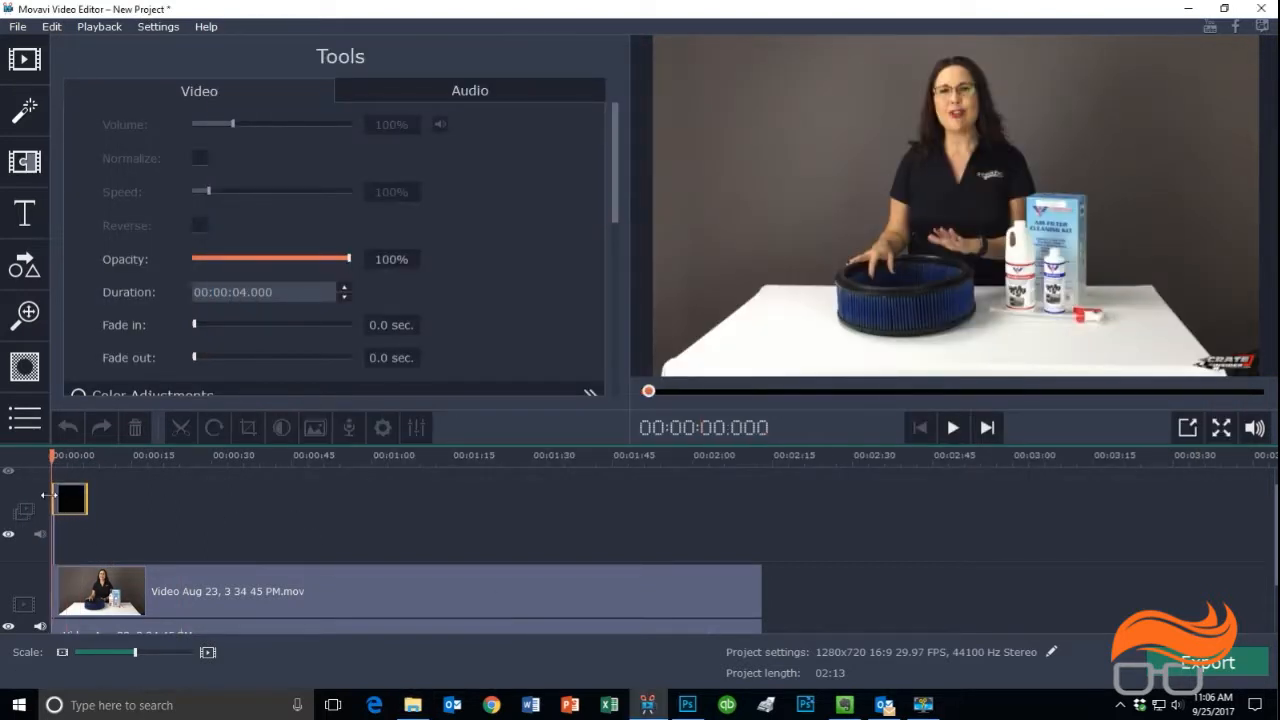
Enlarge the logo overlay to fill the frame and extend its duration to the end of the main video at 00:02:13.173
click(77, 503)
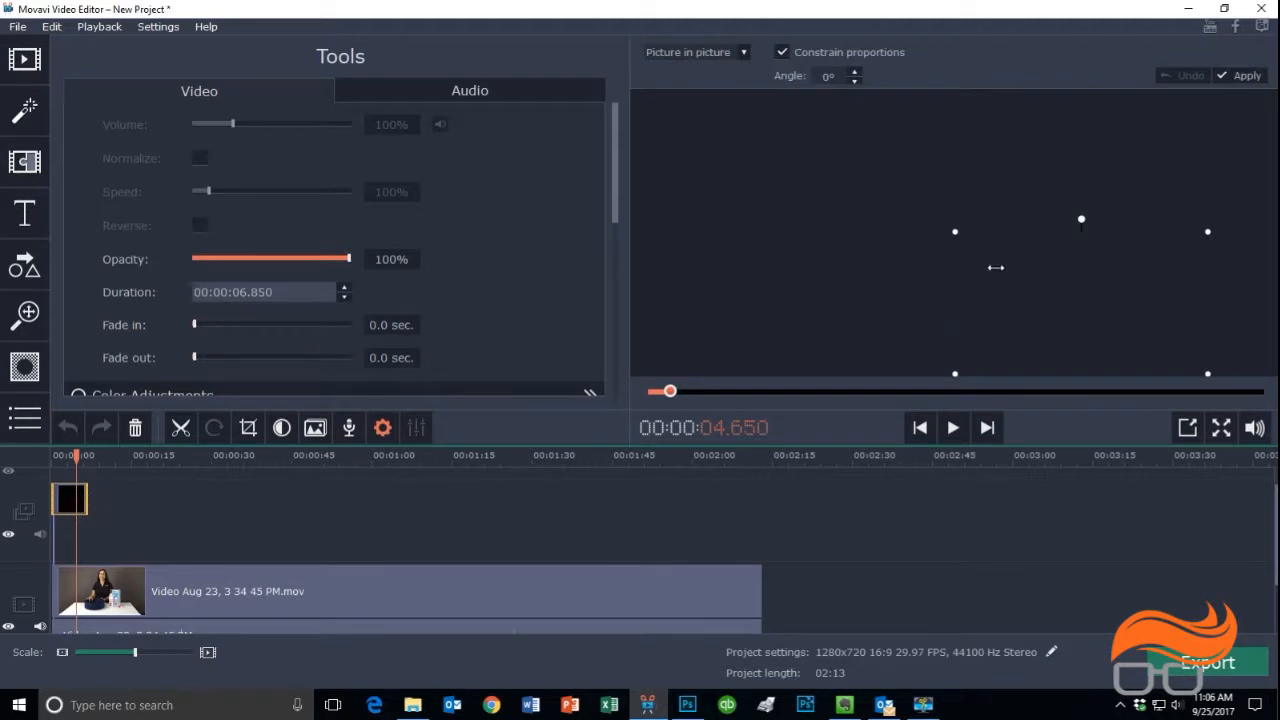
drag(955, 236, 707, 129)
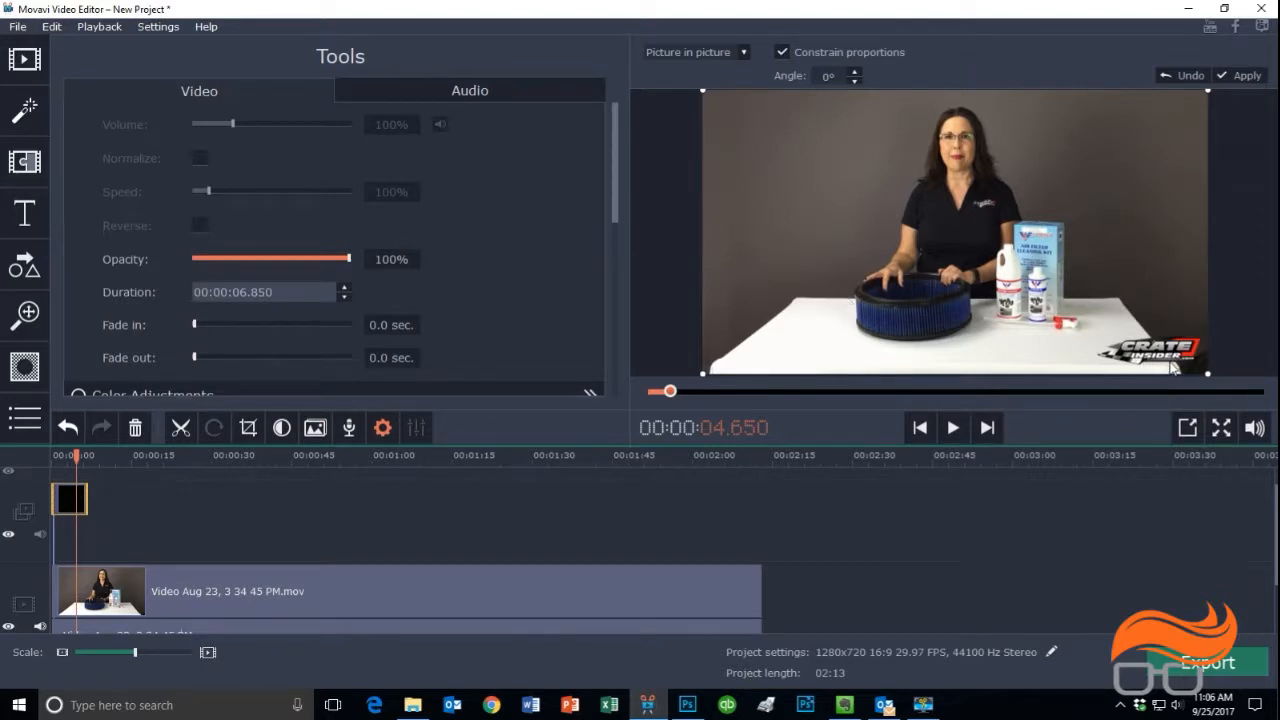
drag(89, 497, 764, 507)
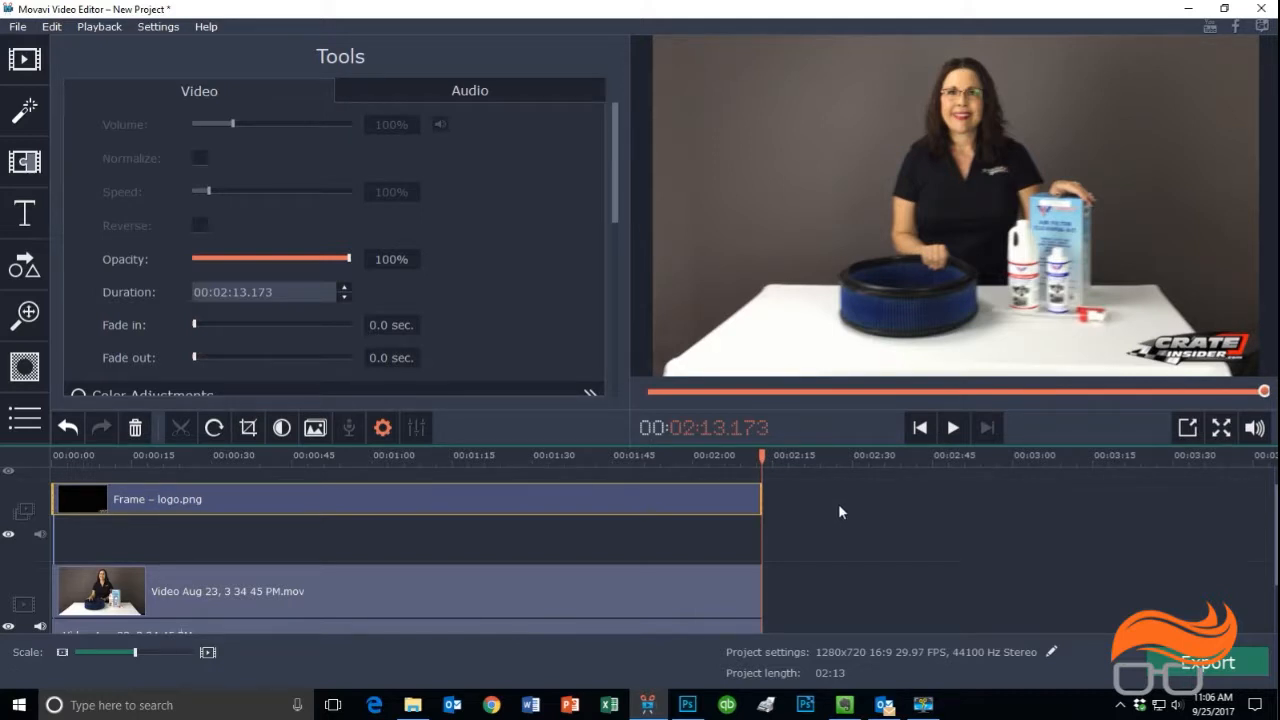
click(840, 510)
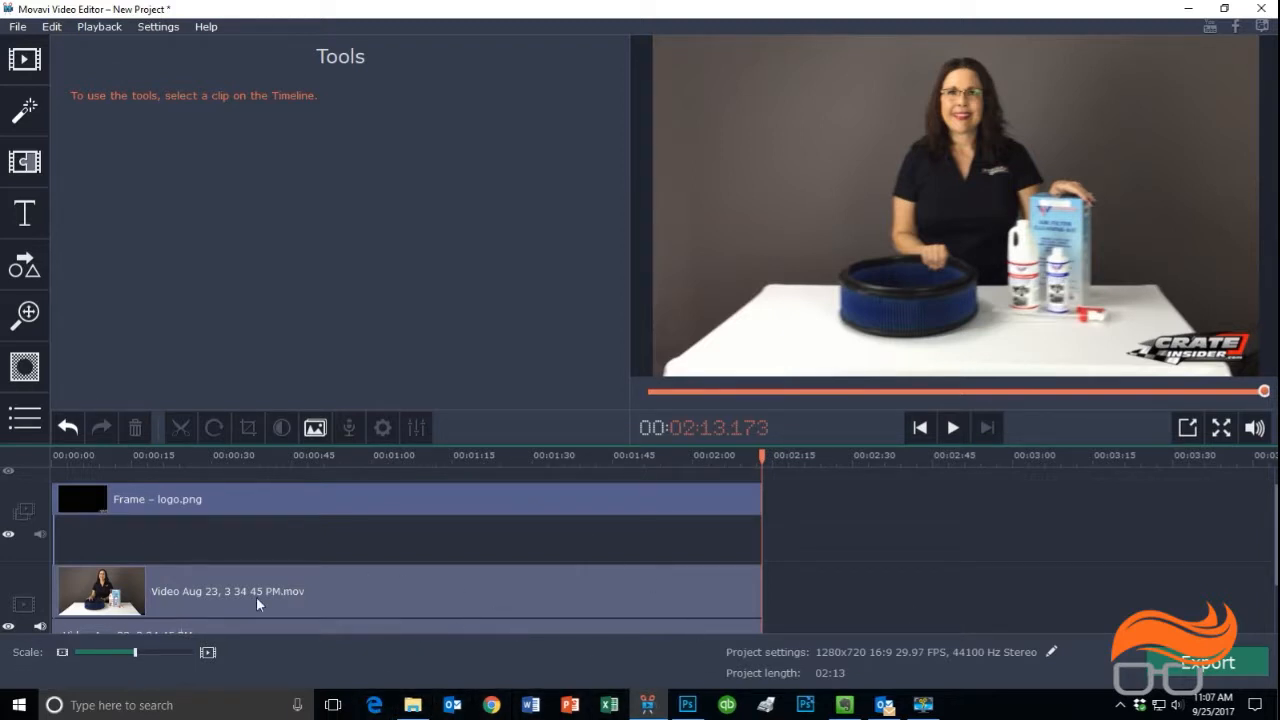
Split the main video clip at 00:00:33.300 and undo the split
click(212, 596)
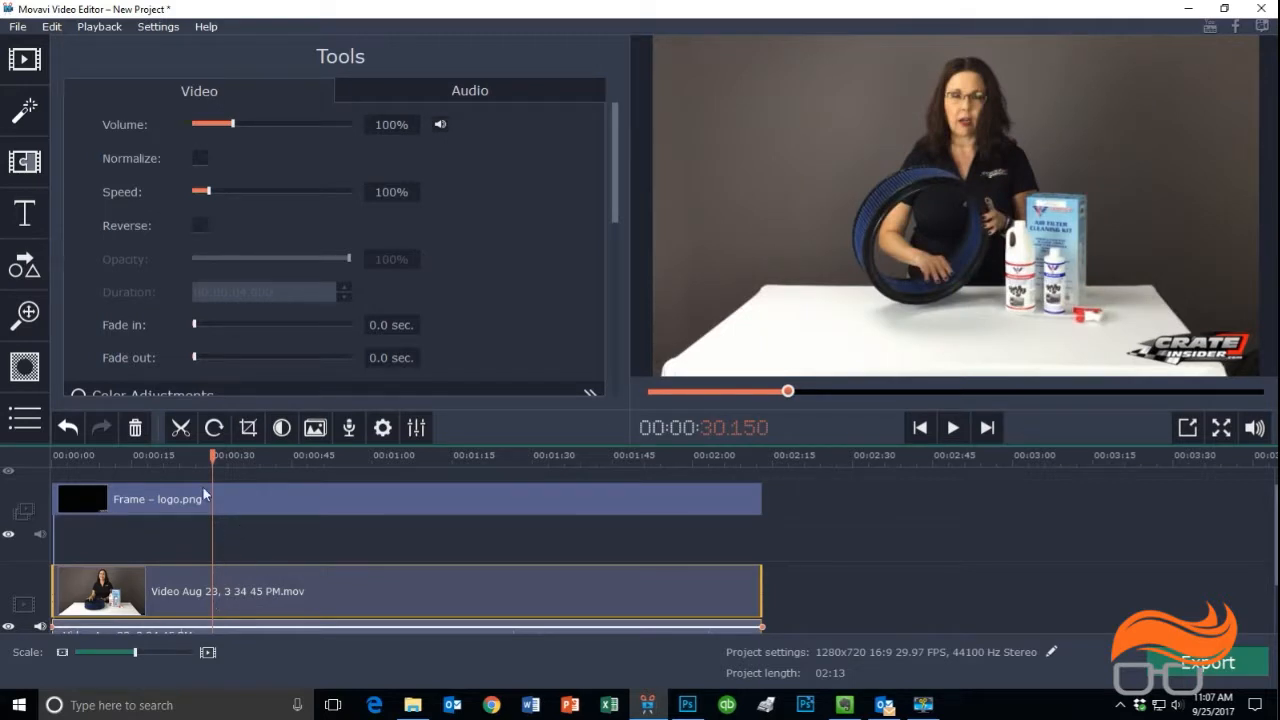
drag(209, 464, 230, 464)
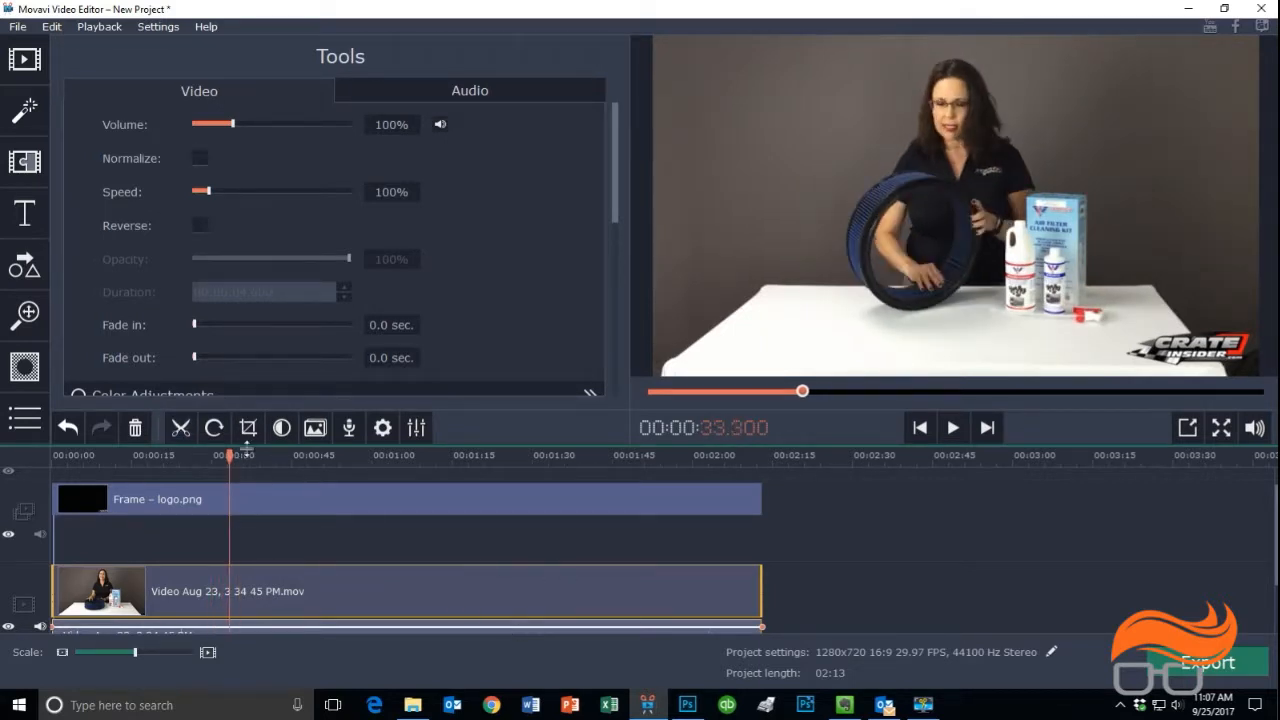
click(181, 427)
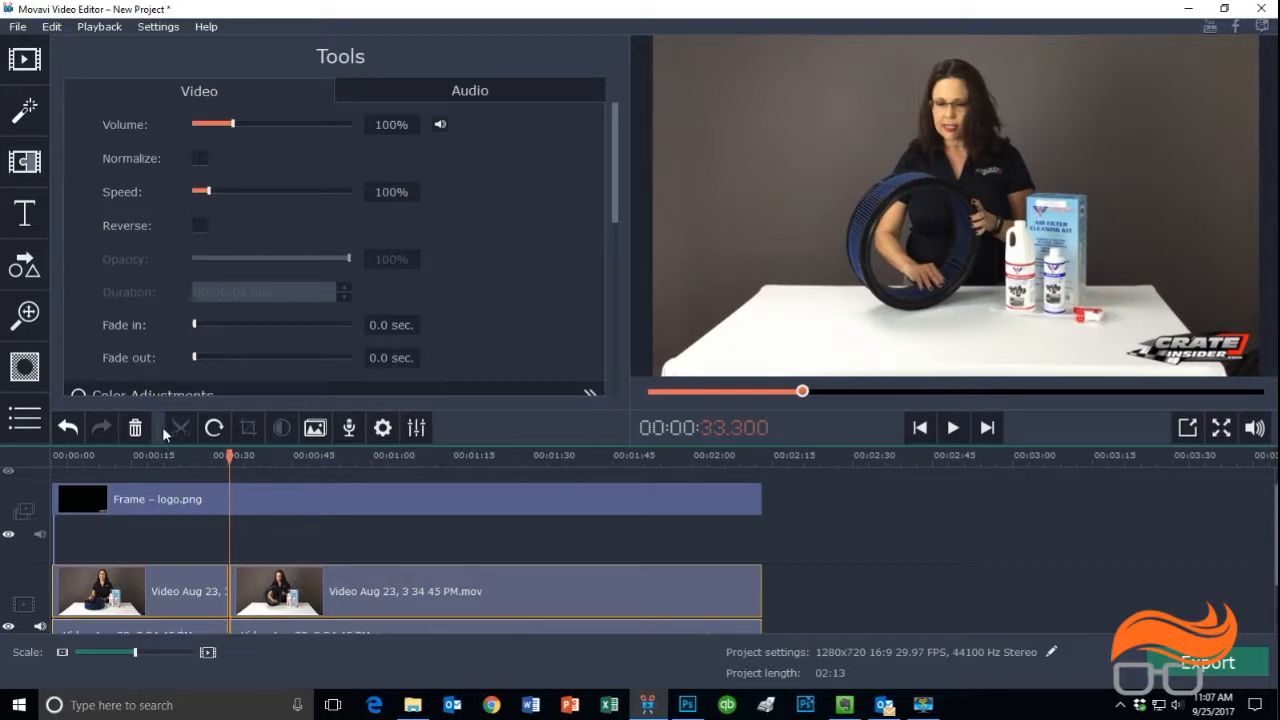
key(ctrl+z)
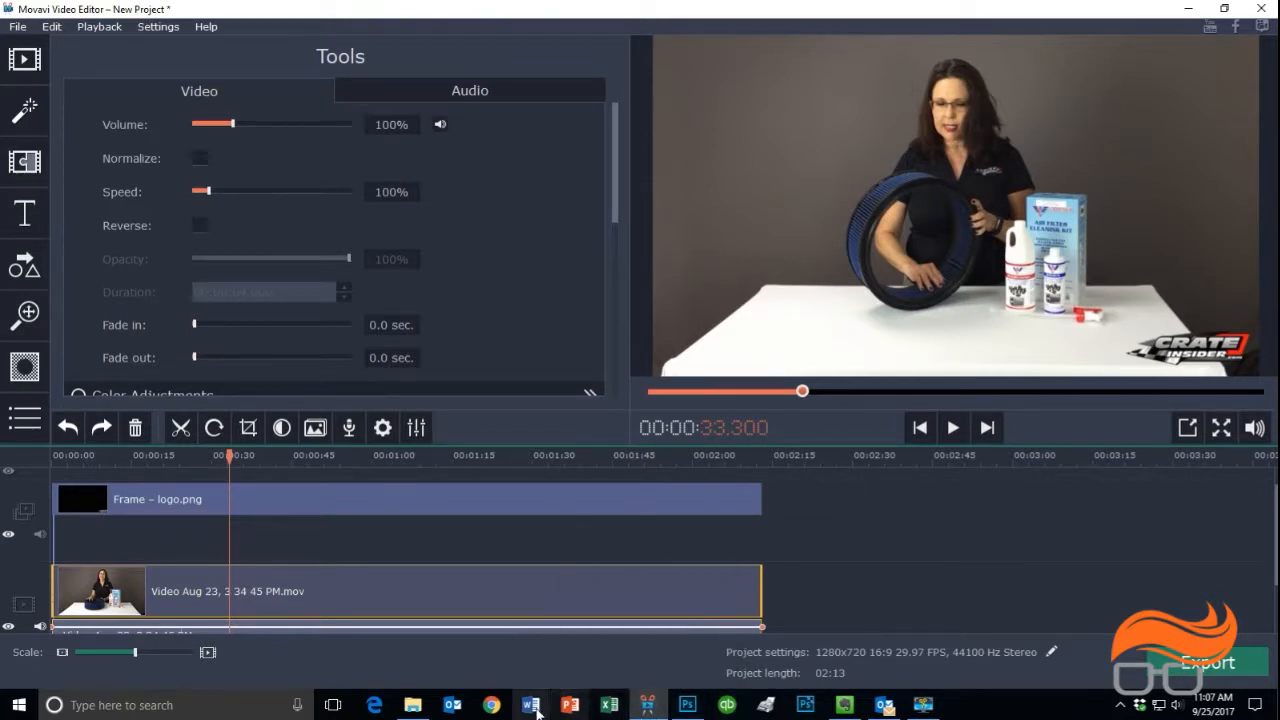
Add the "solid-black-end-screen" JPG from Videos Working Files to the video track directly after the main clip
click(413, 705)
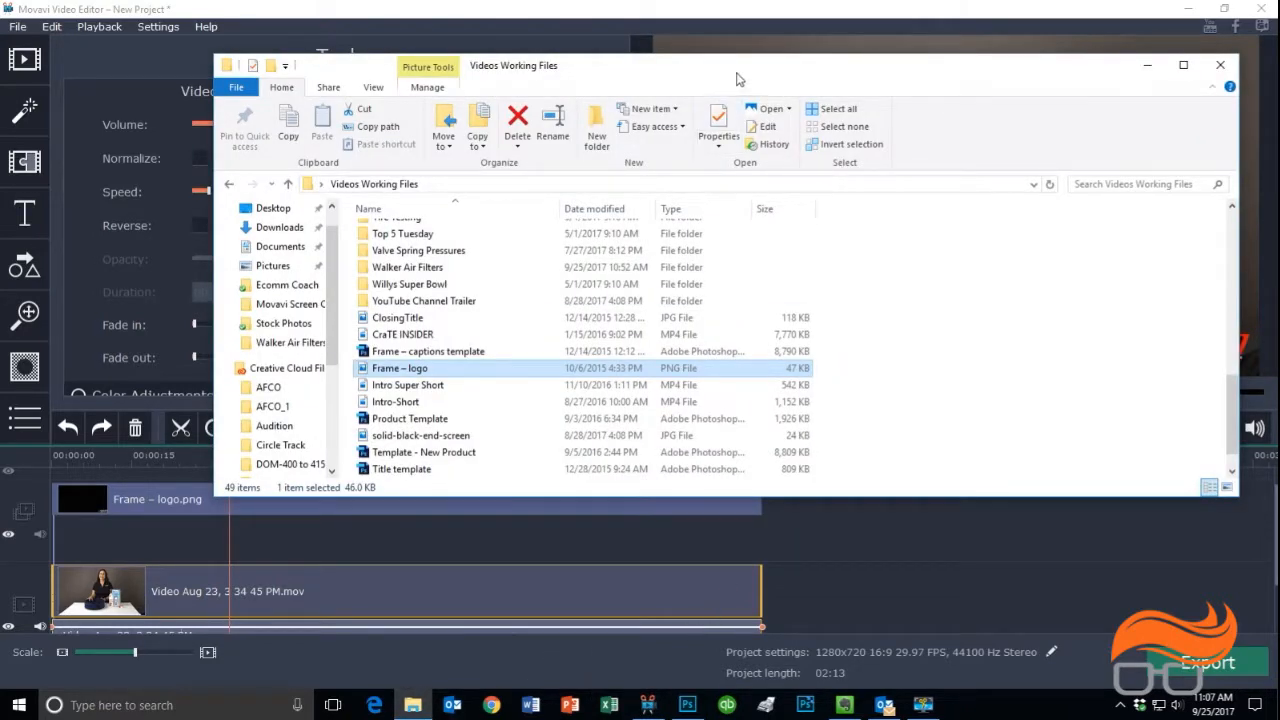
drag(738, 72, 637, 55)
click(309, 421)
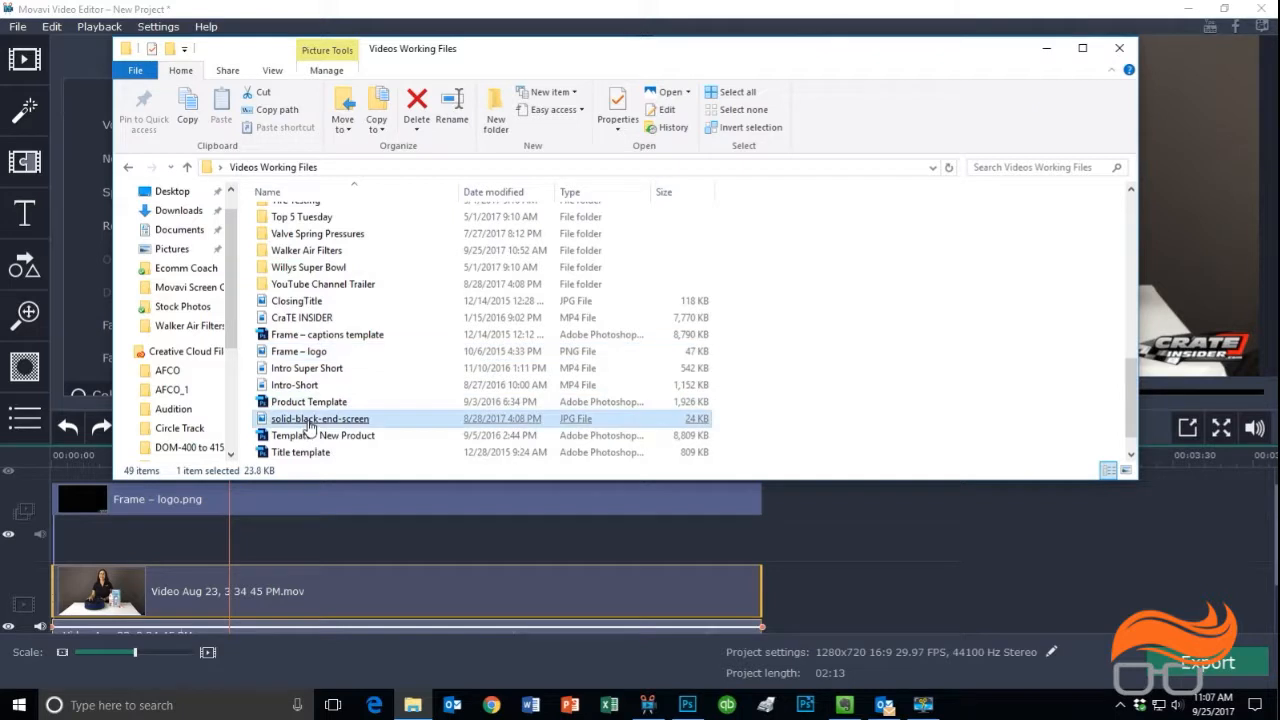
drag(310, 427, 802, 600)
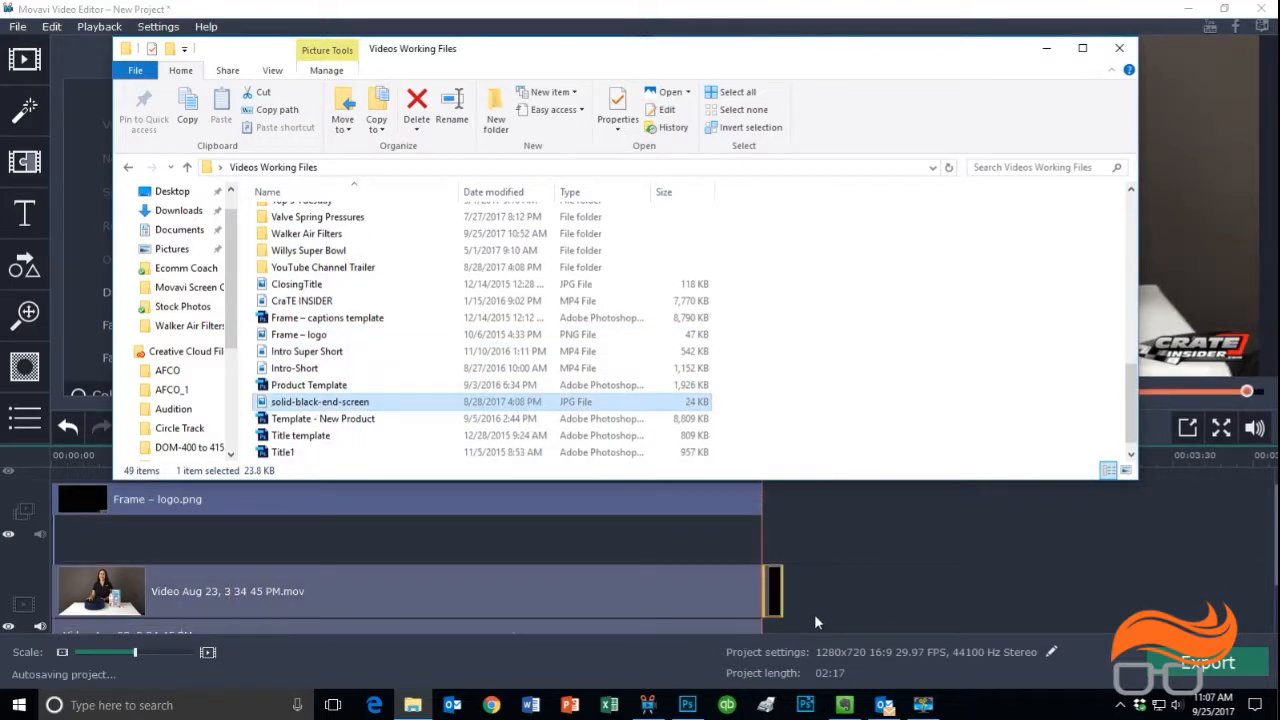
click(1045, 50)
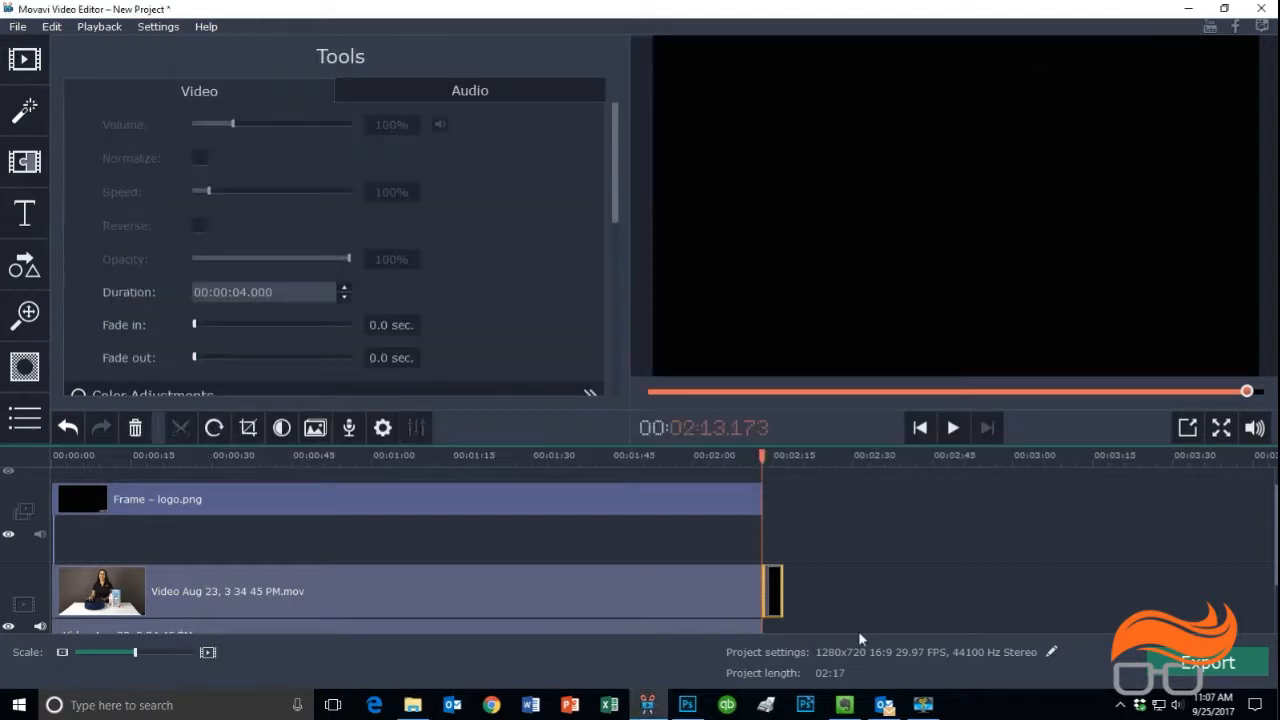
Set the black end-screen clip's duration to 00:00:10.600
click(771, 587)
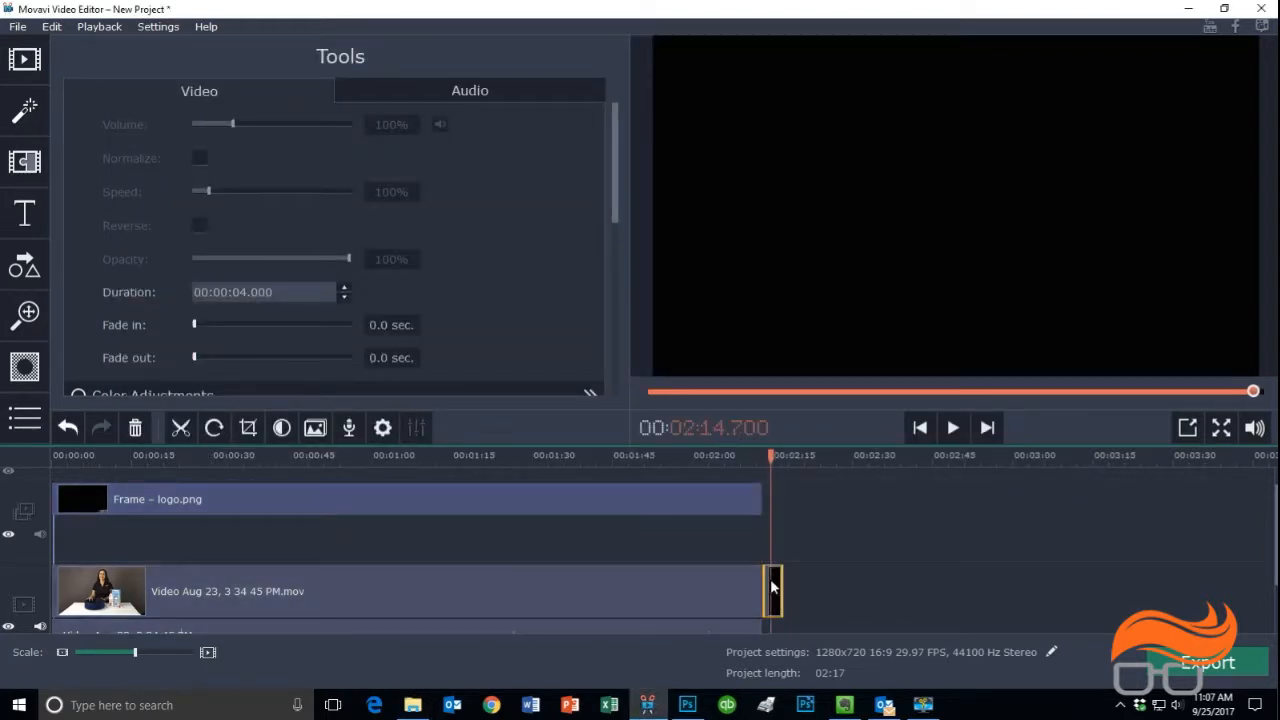
click(783, 582)
click(774, 587)
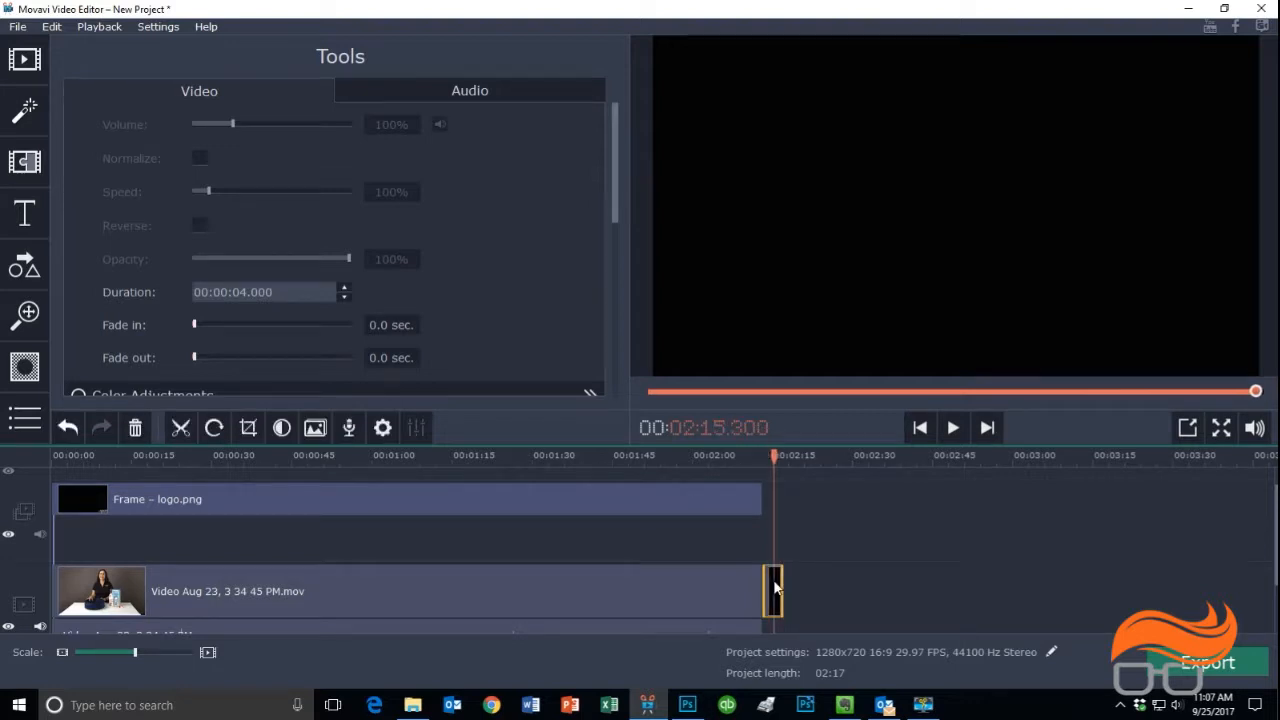
drag(785, 580, 788, 581)
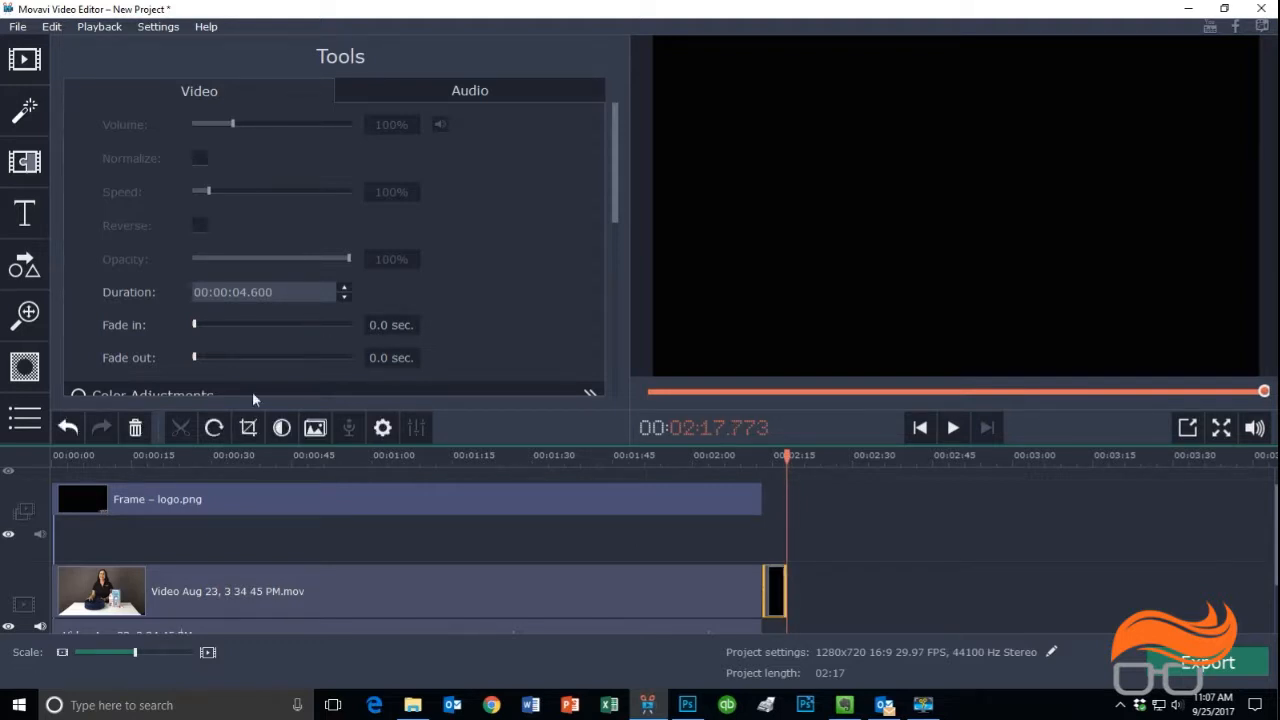
drag(272, 292, 238, 293)
click(252, 292)
click(247, 294)
key(BackSpace)
key(BackSpace)
text(10)
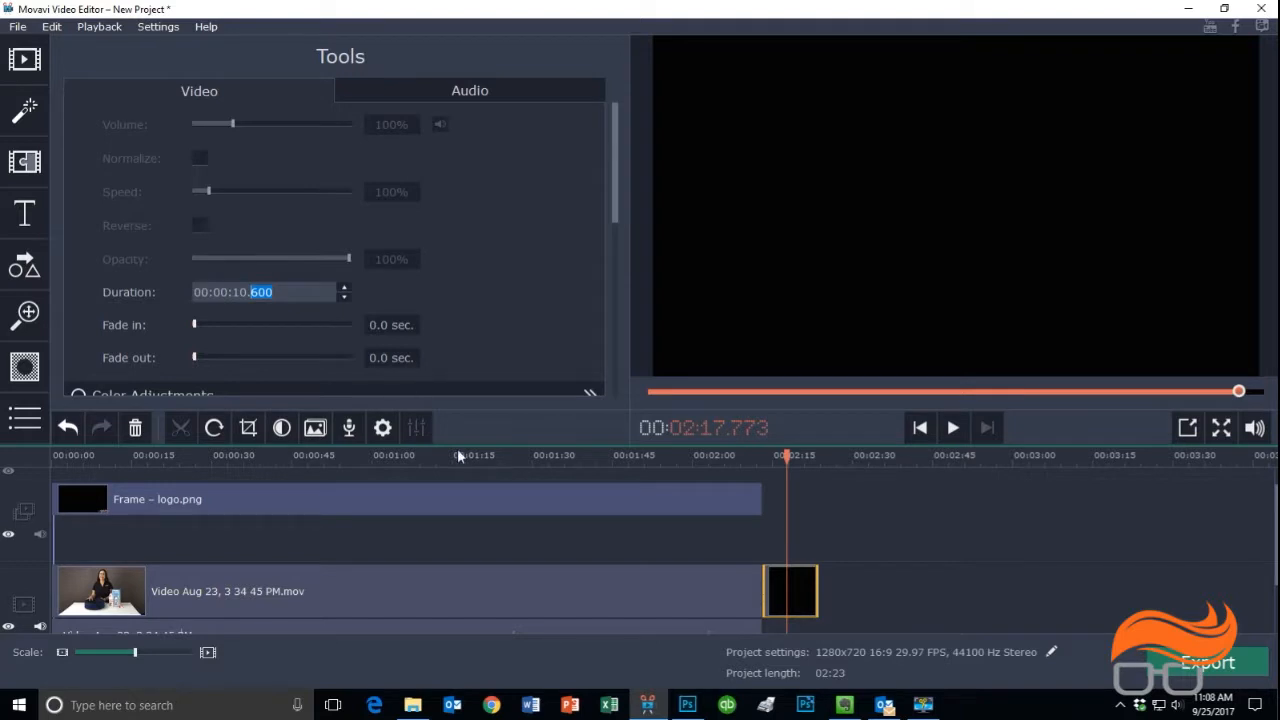
click(871, 580)
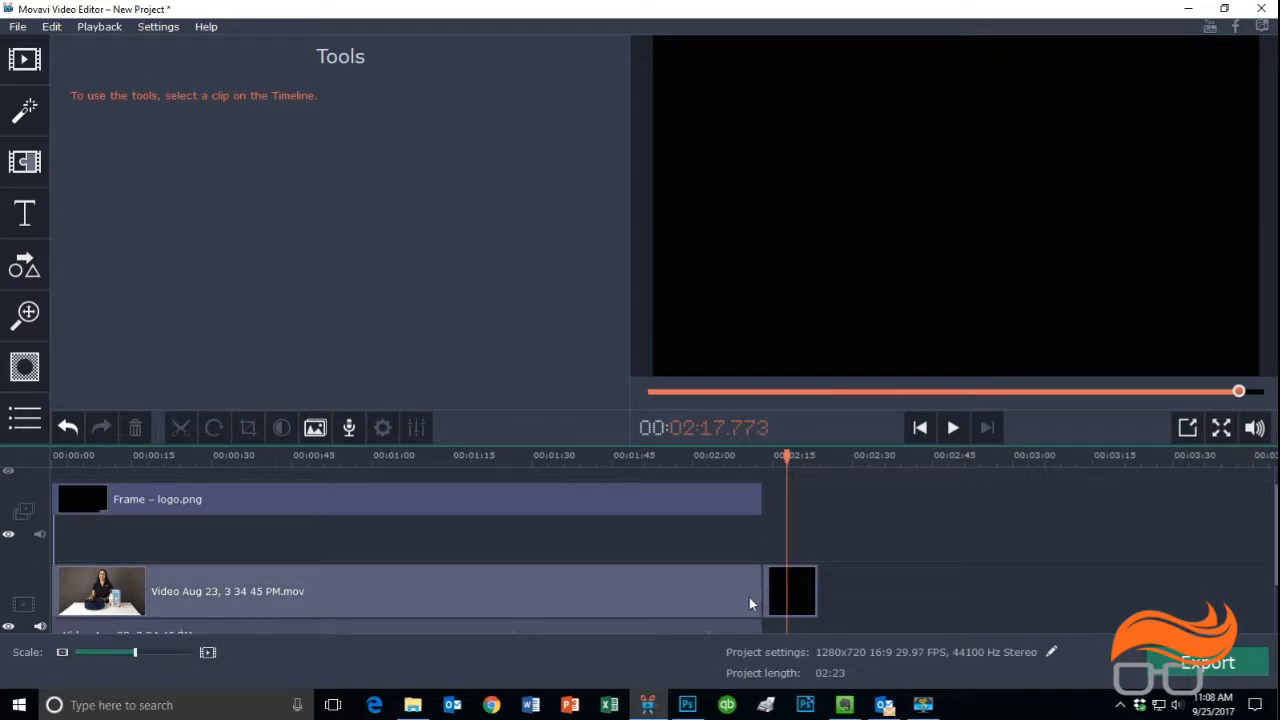
Save the project as "Walker Air Filters" in the Walker Air Filters folder inside Videos Working Files
click(17, 27)
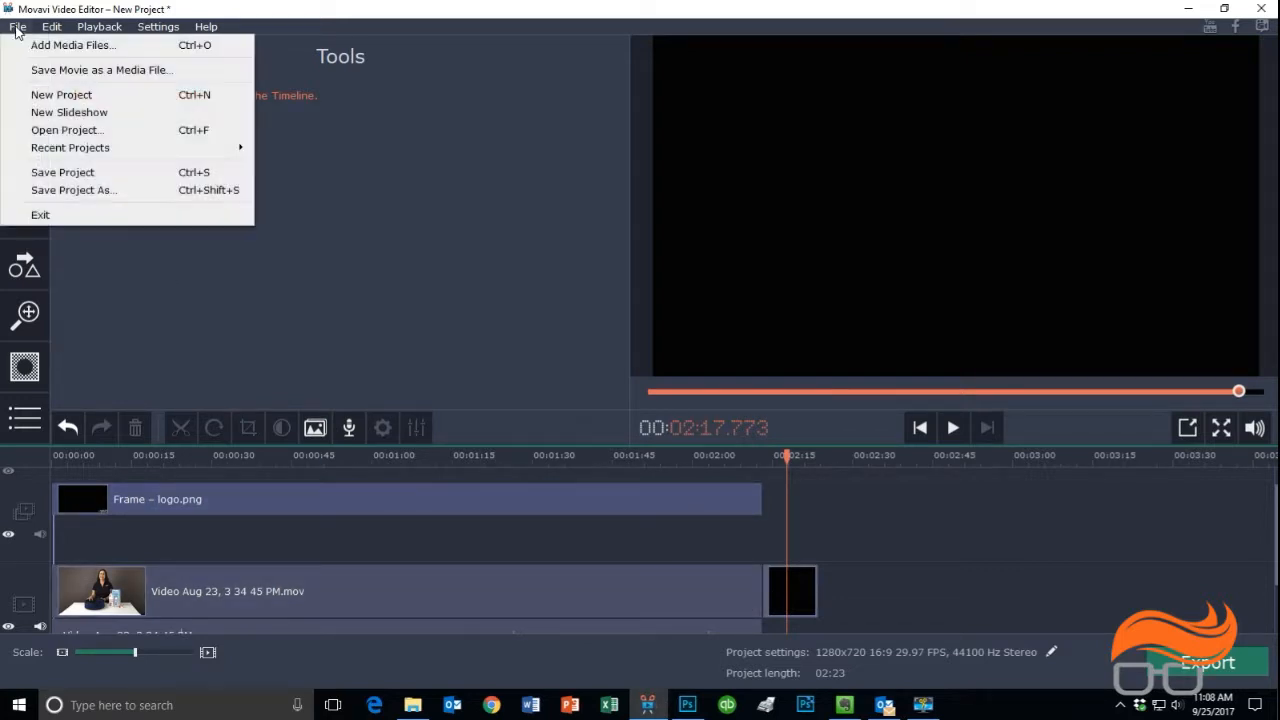
click(98, 174)
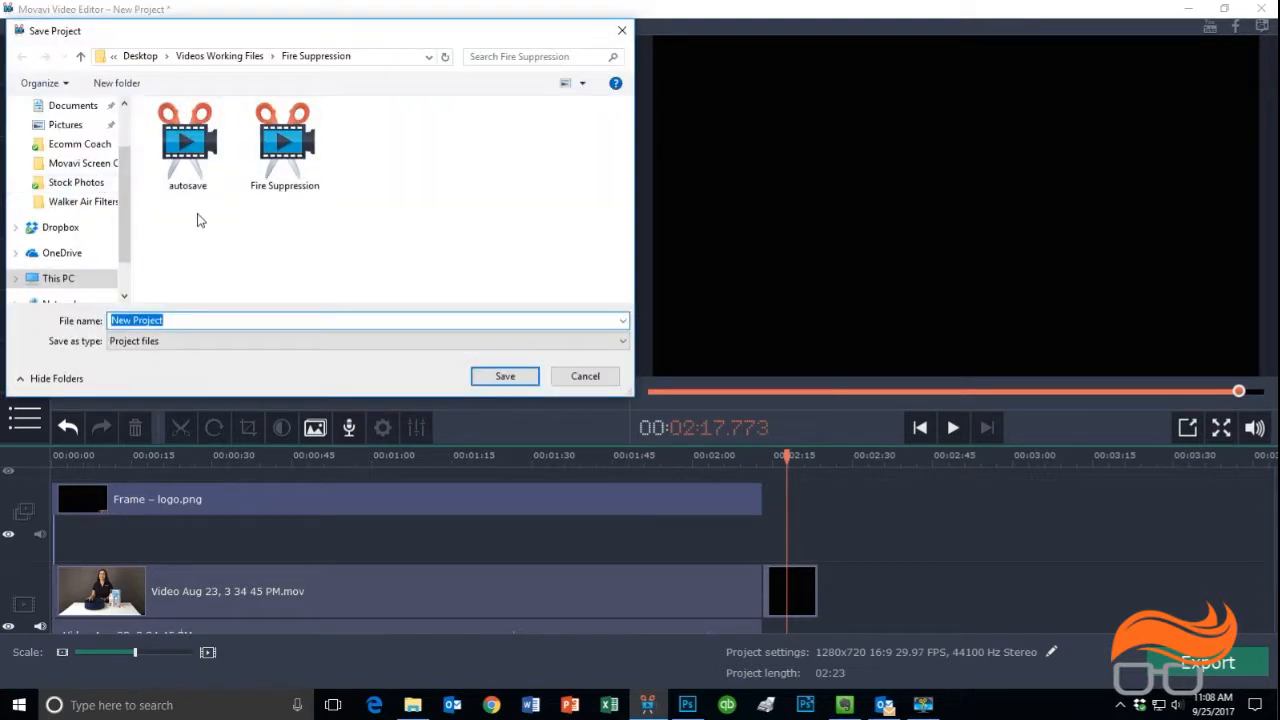
click(226, 58)
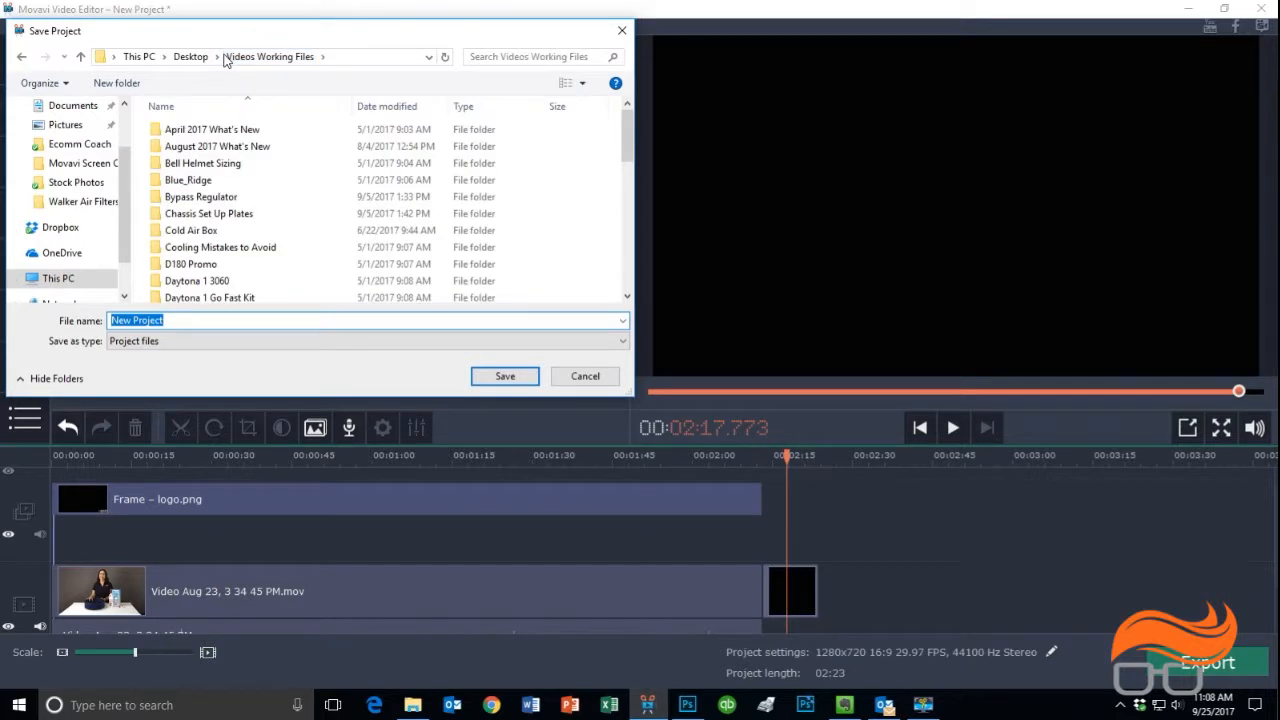
drag(626, 145, 656, 288)
double_click(200, 259)
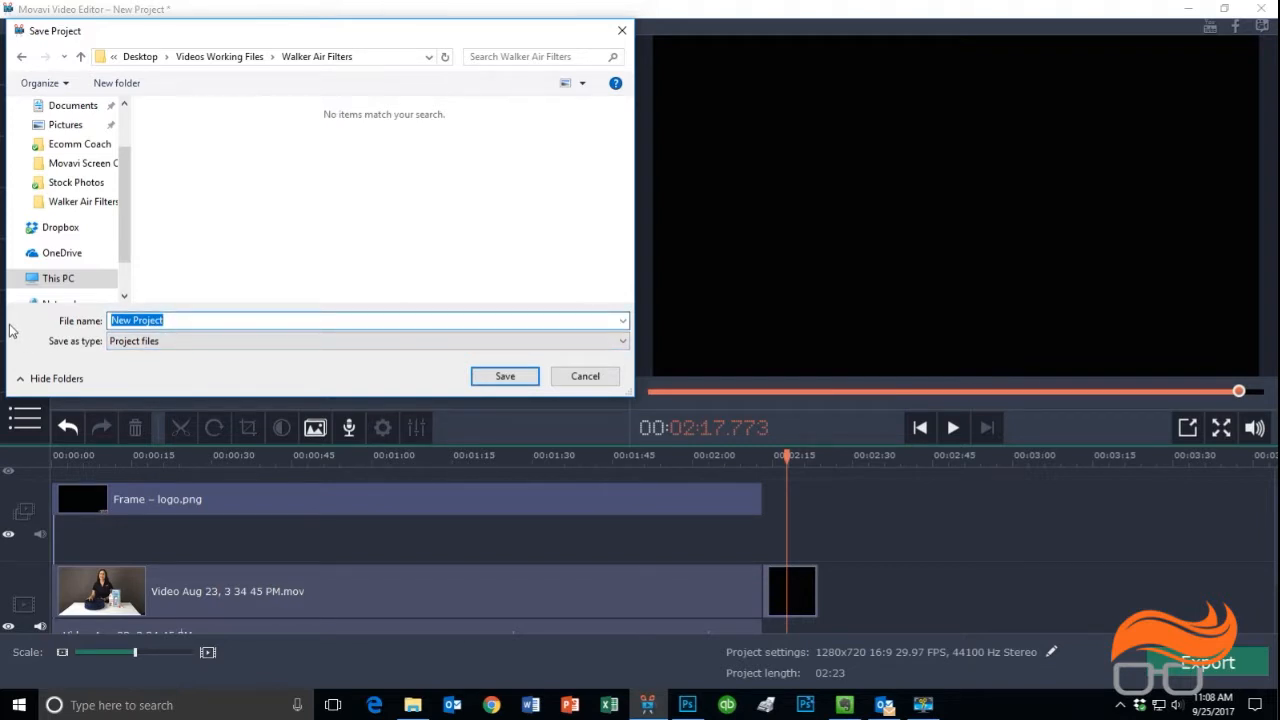
text(W)
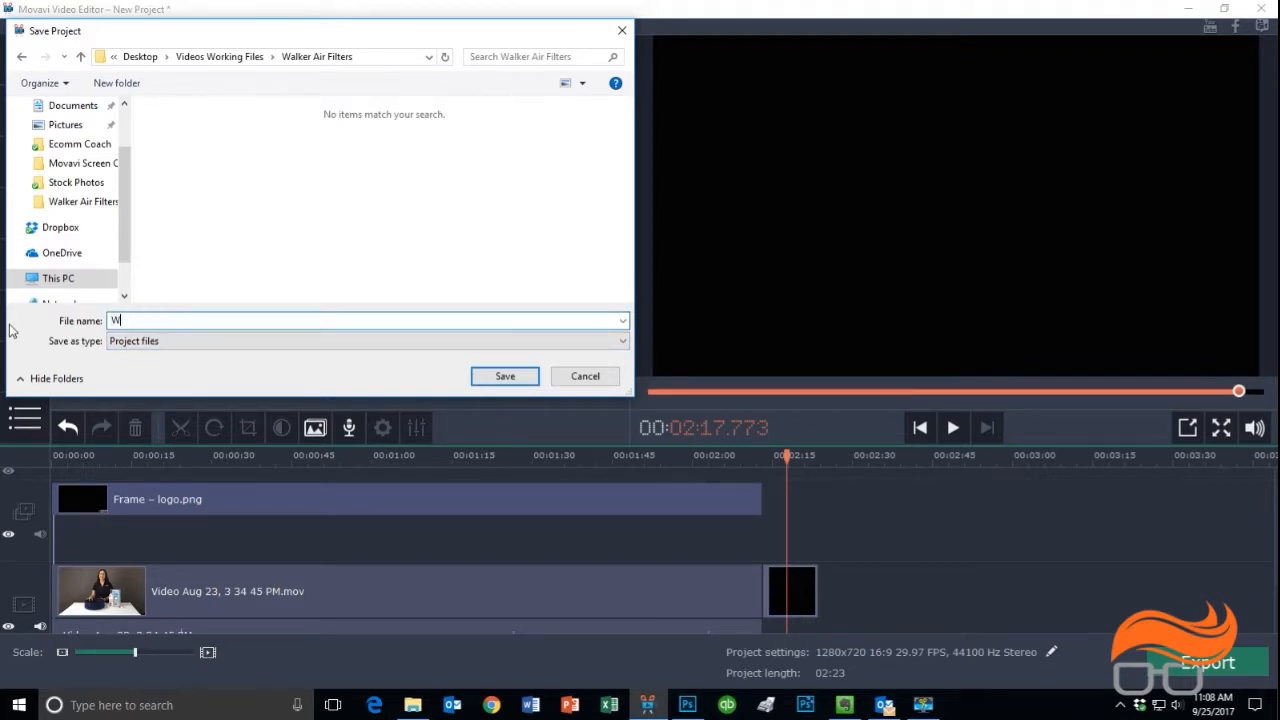
text(alker Air Filters)
click(512, 376)
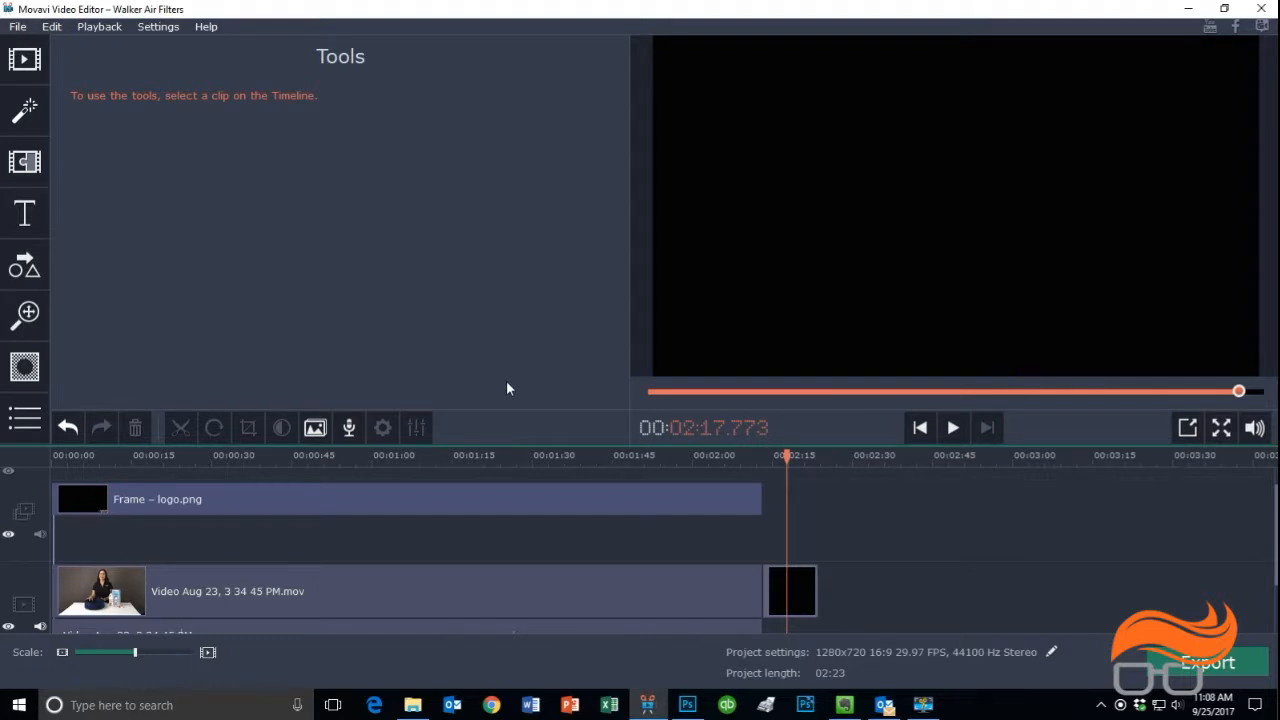
Open the export settings for saving the movie as a media file and choose the Walker Air Filters folder as its destination
click(17, 27)
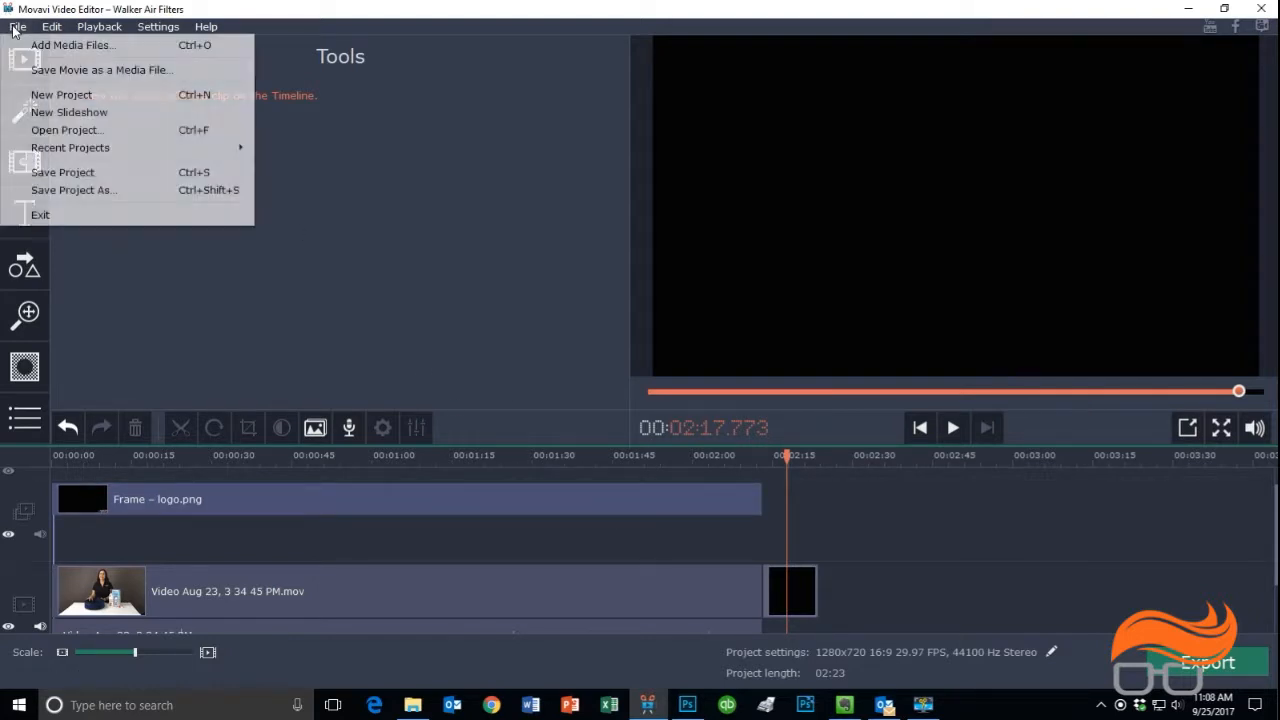
click(49, 70)
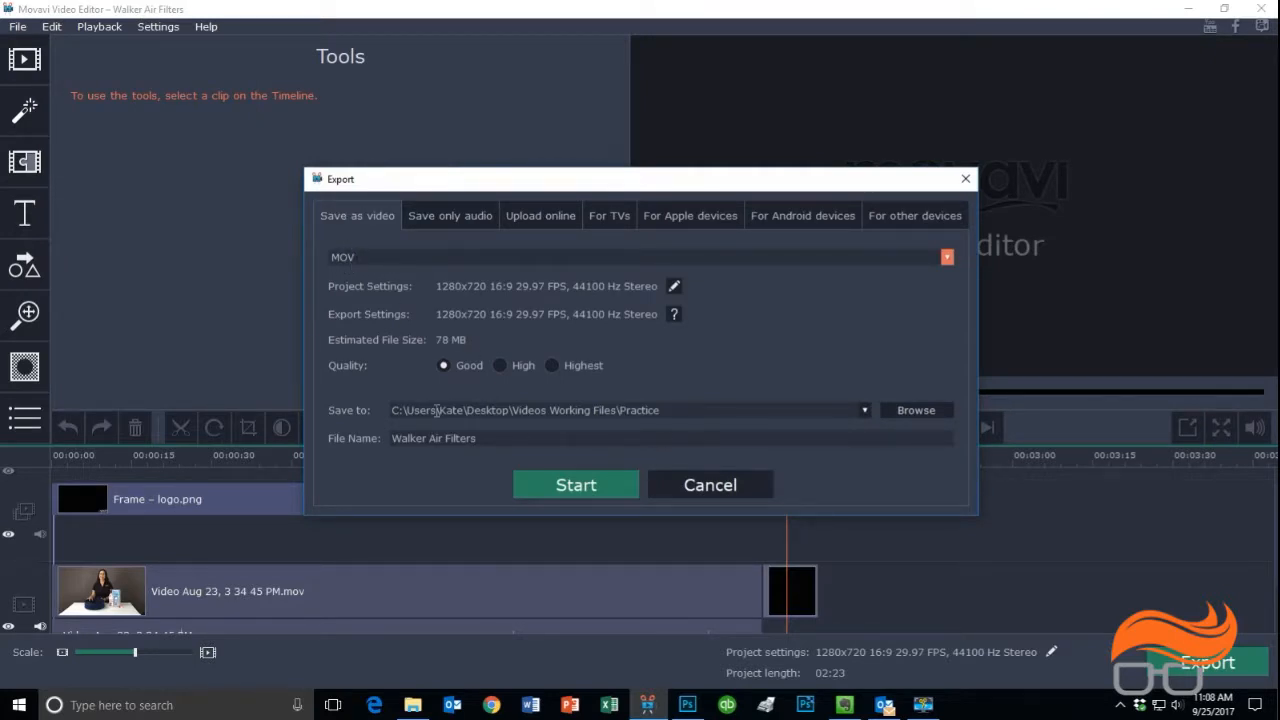
click(912, 410)
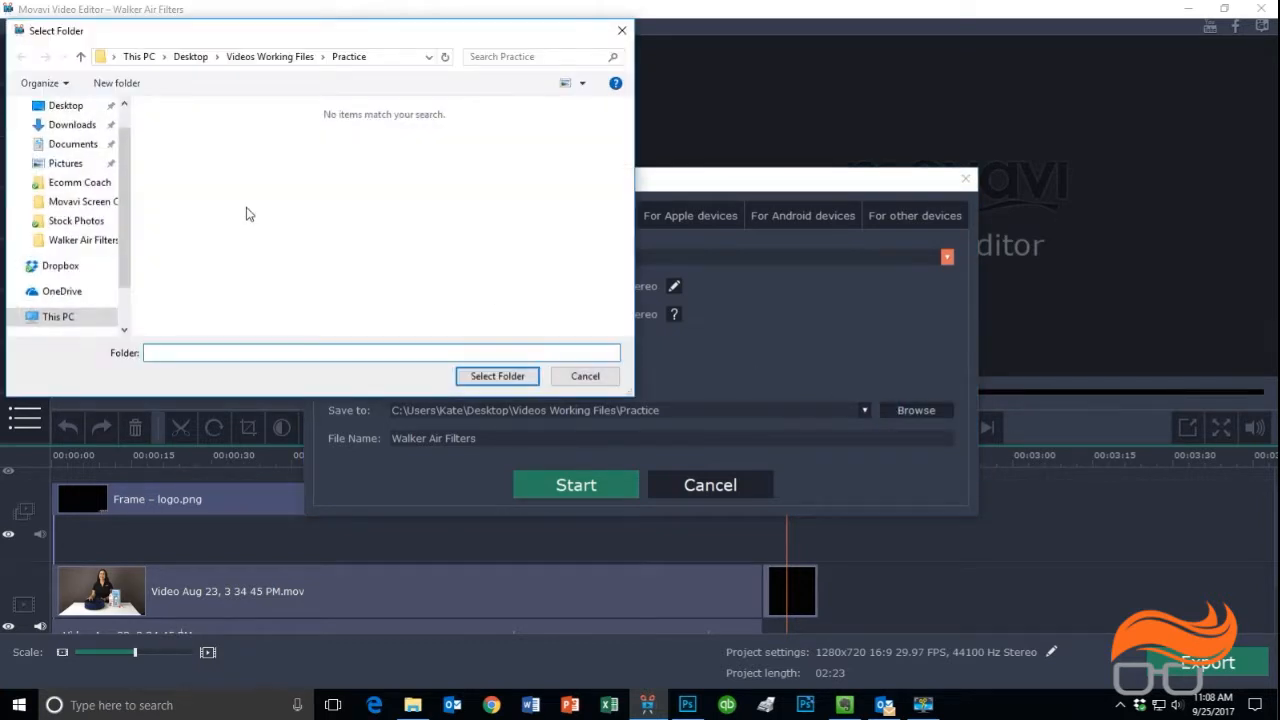
click(248, 56)
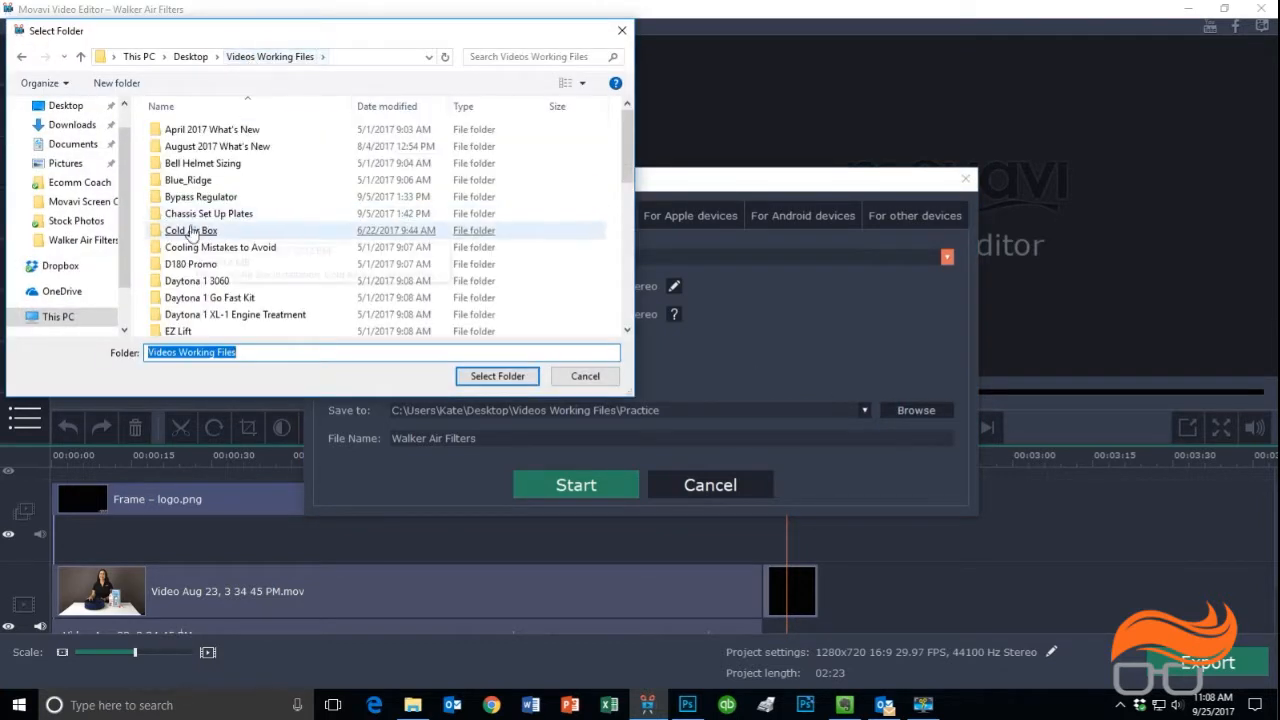
scroll(203, 257, down, 8)
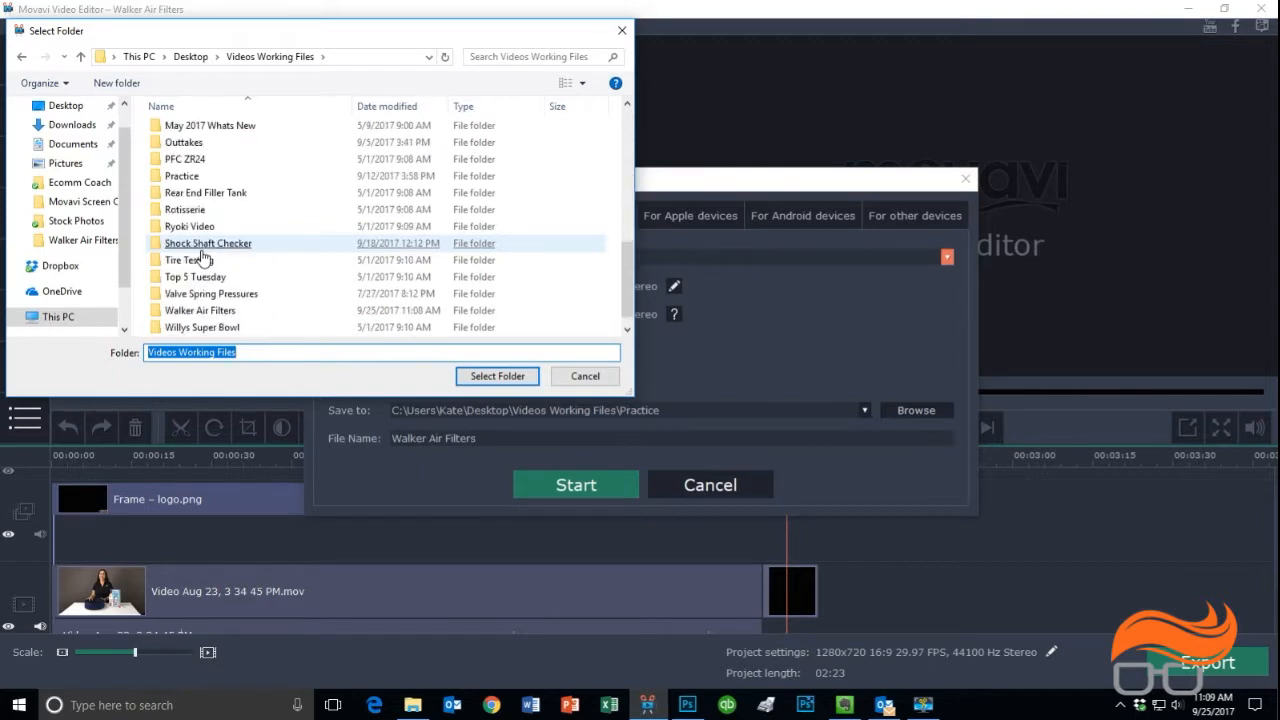
double_click(199, 310)
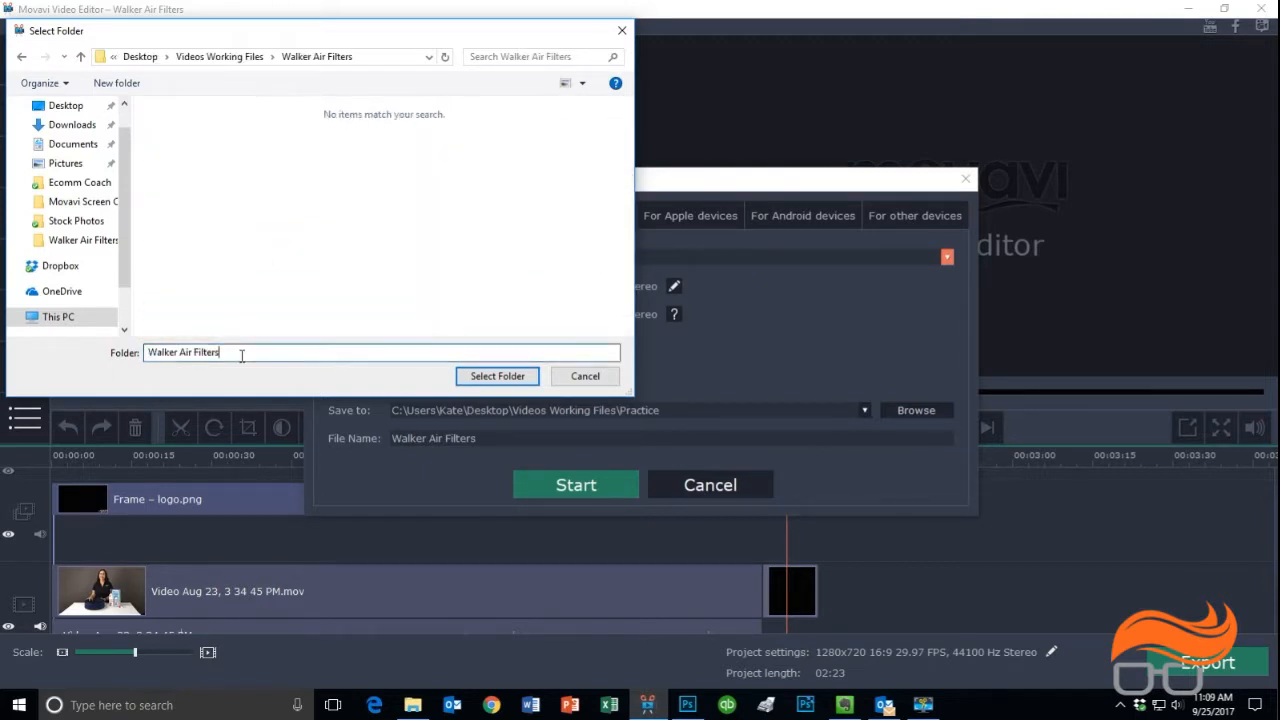
click(494, 378)
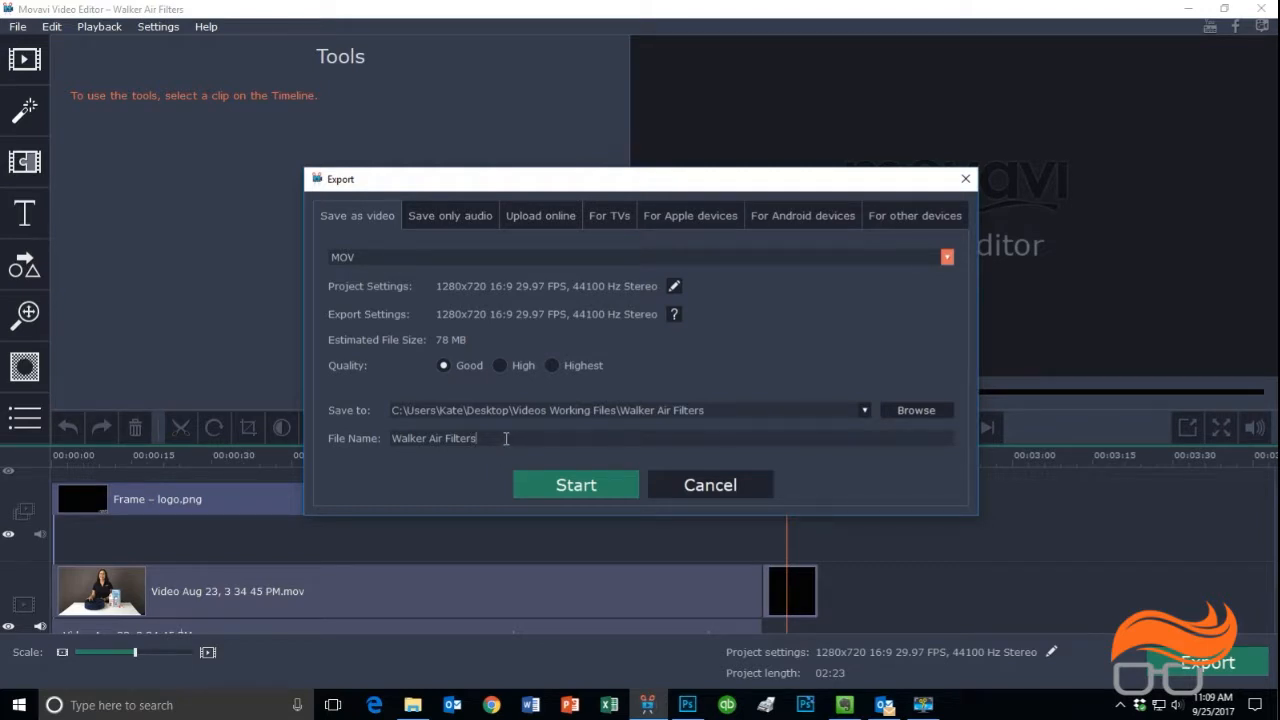
Name the output file "Walker Air Filters-YT" and export it as a MOV video
text(-YT)
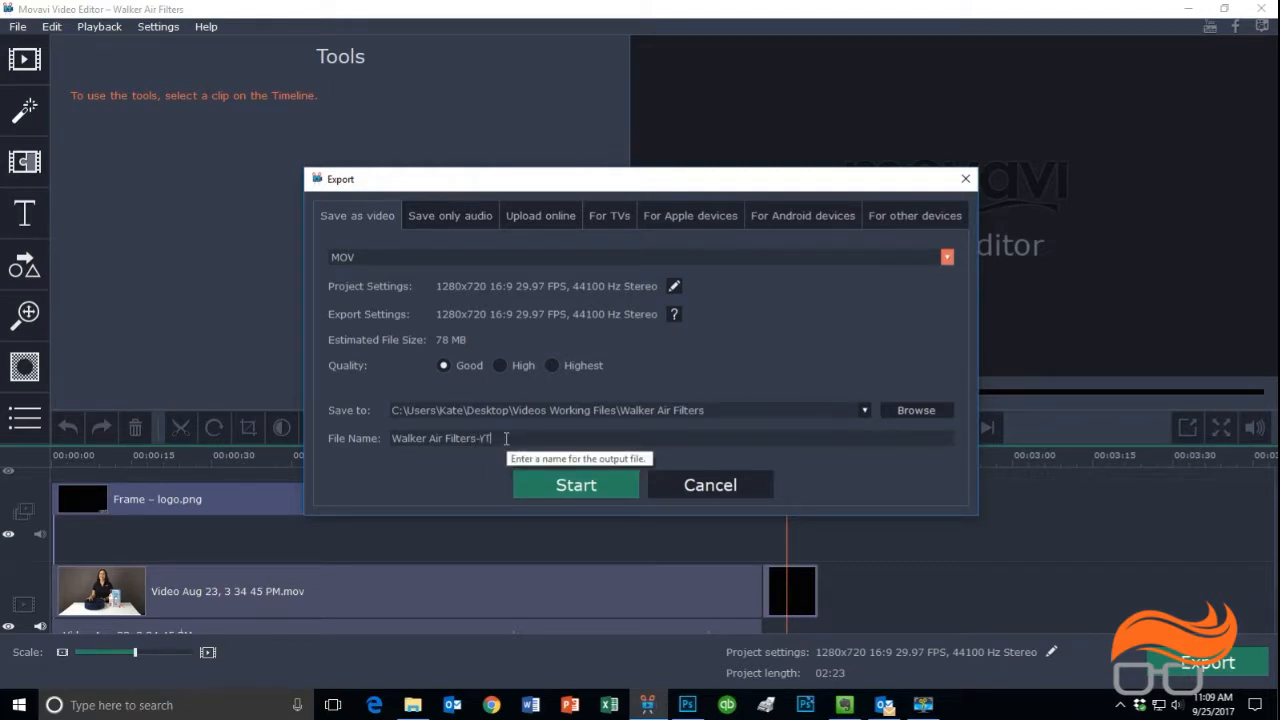
click(584, 485)
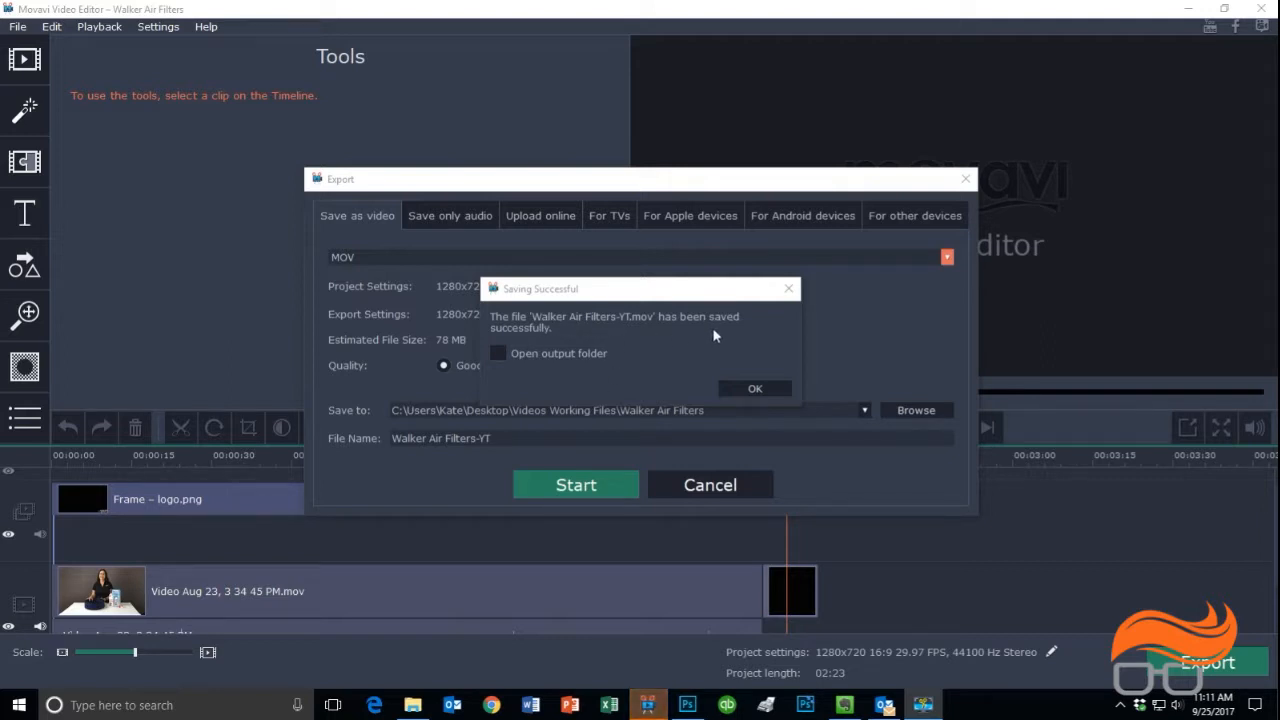
click(755, 388)
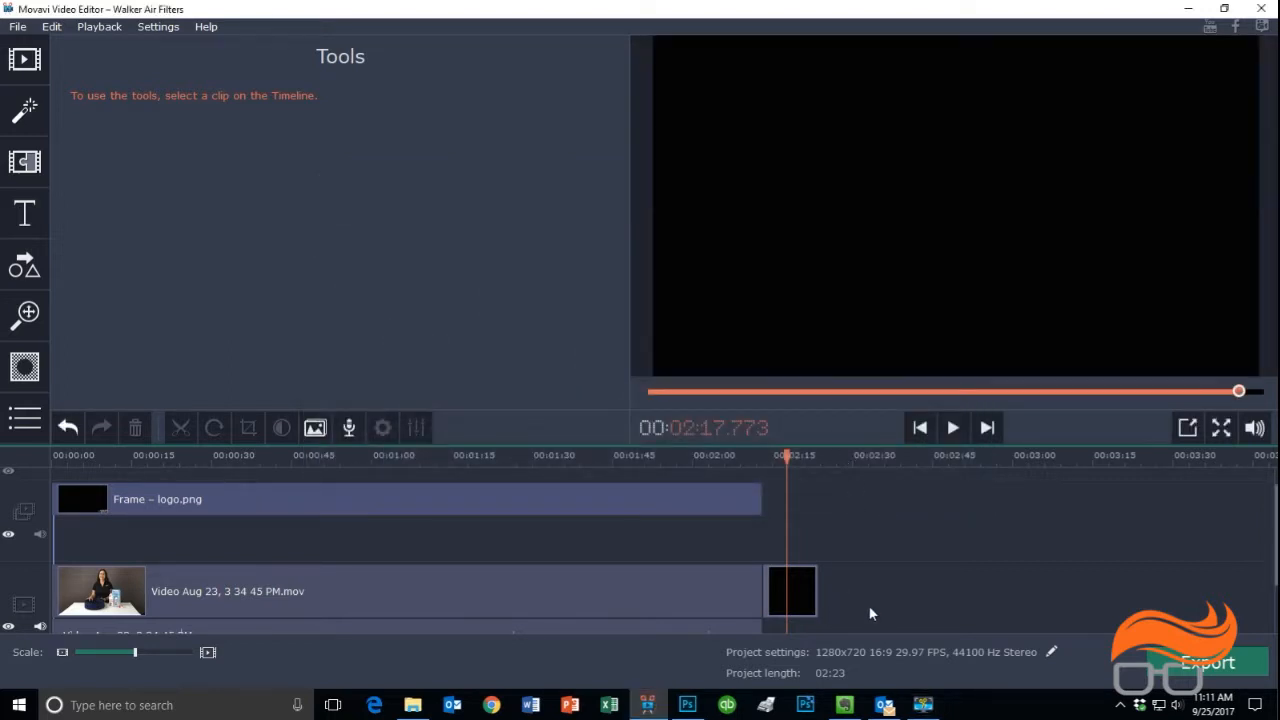
Replace the black end screen after the main video with the "ClosingTitle" JPG from Videos Working Files, previewing the image first
click(800, 592)
key(Delete)
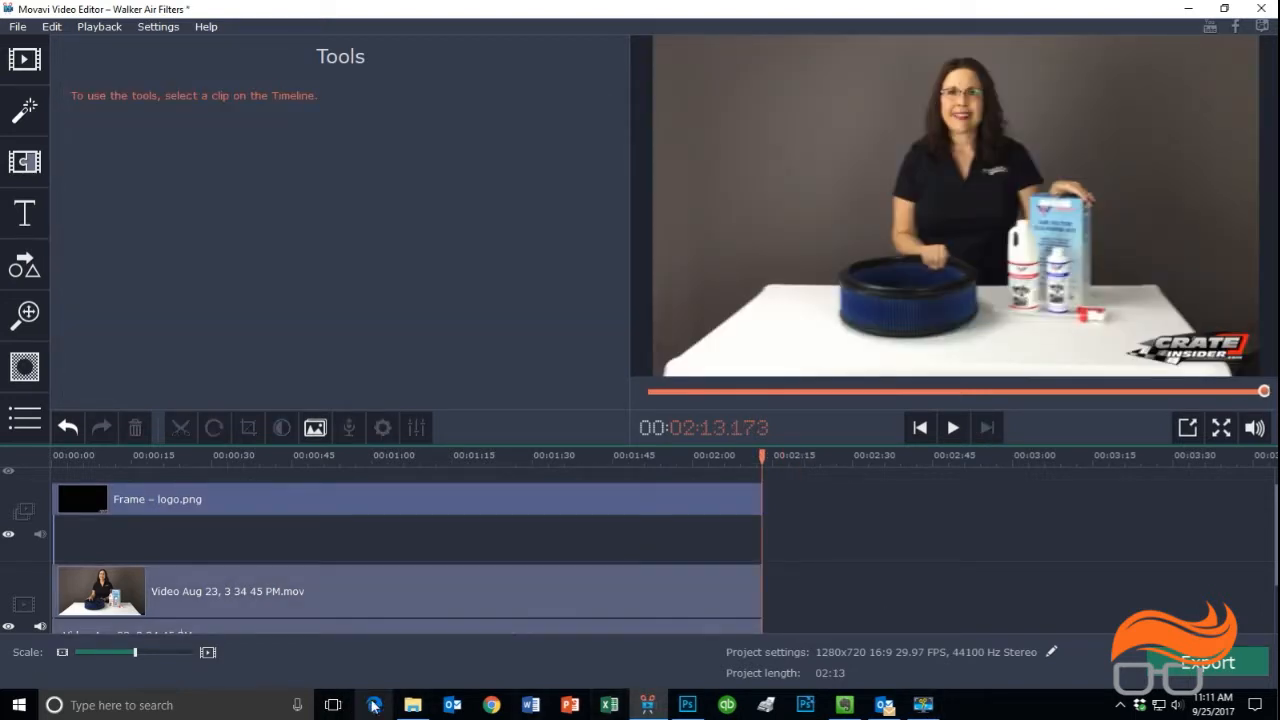
click(416, 708)
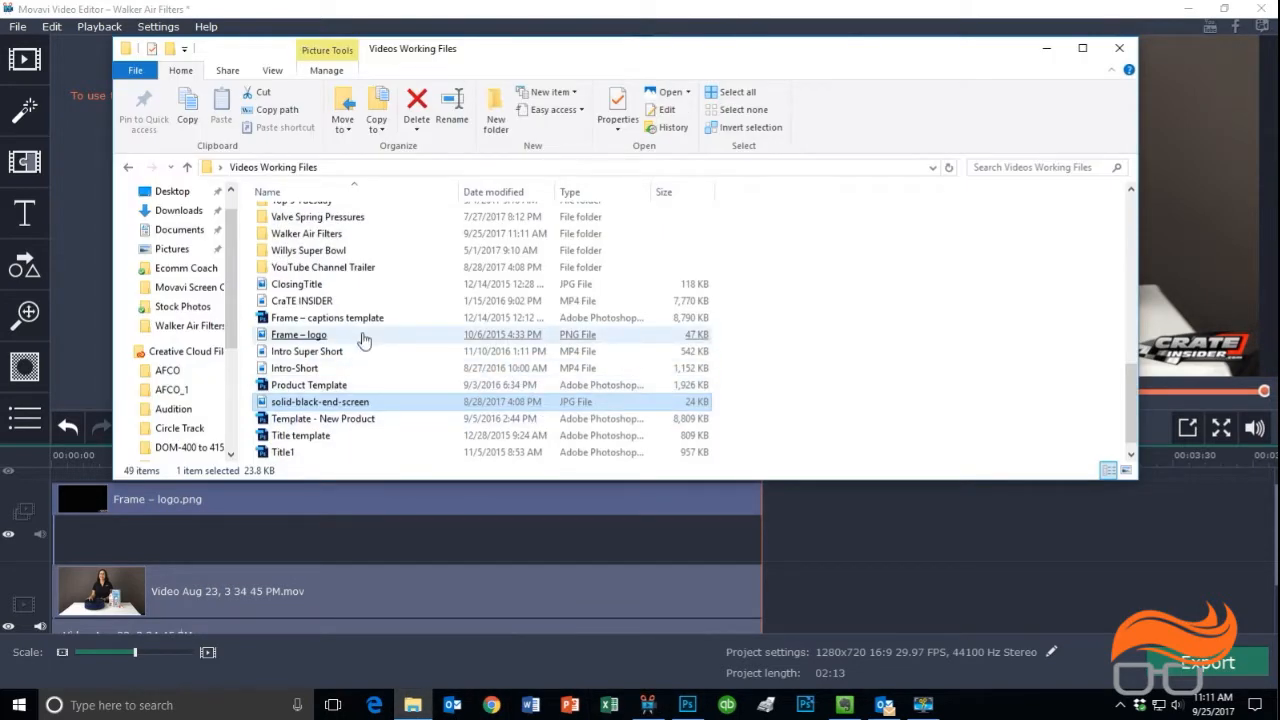
click(368, 335)
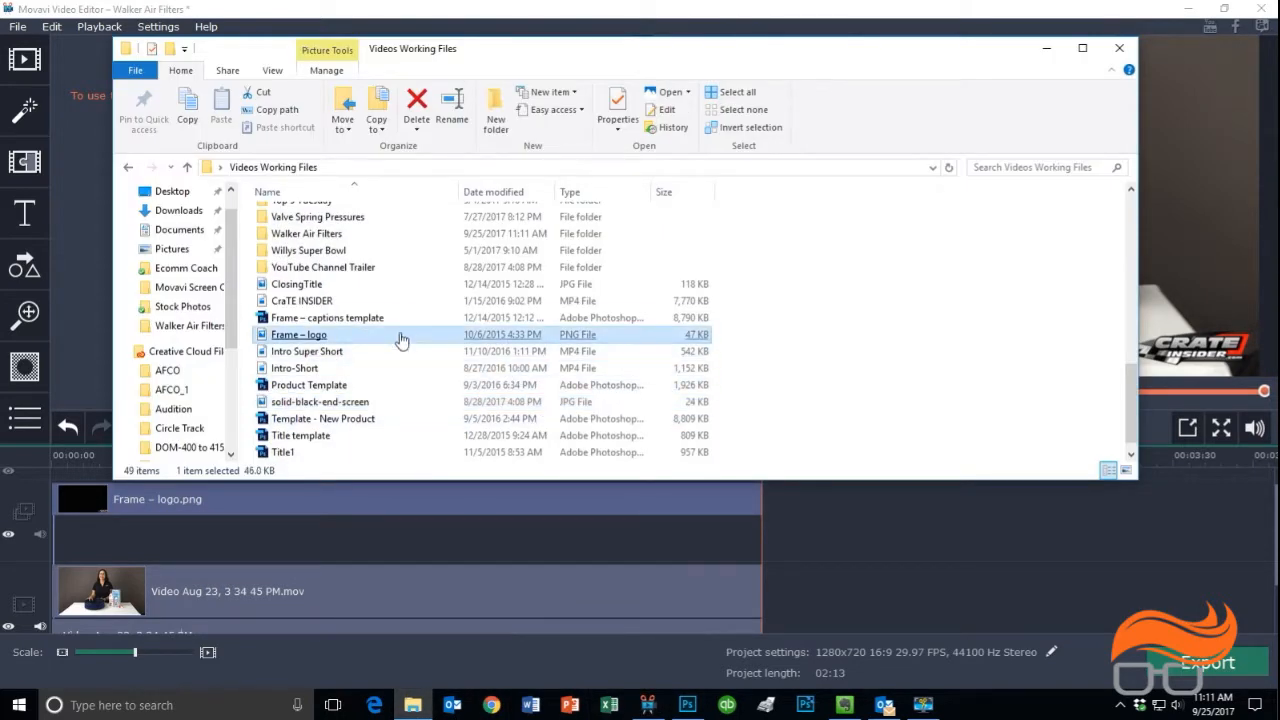
click(305, 284)
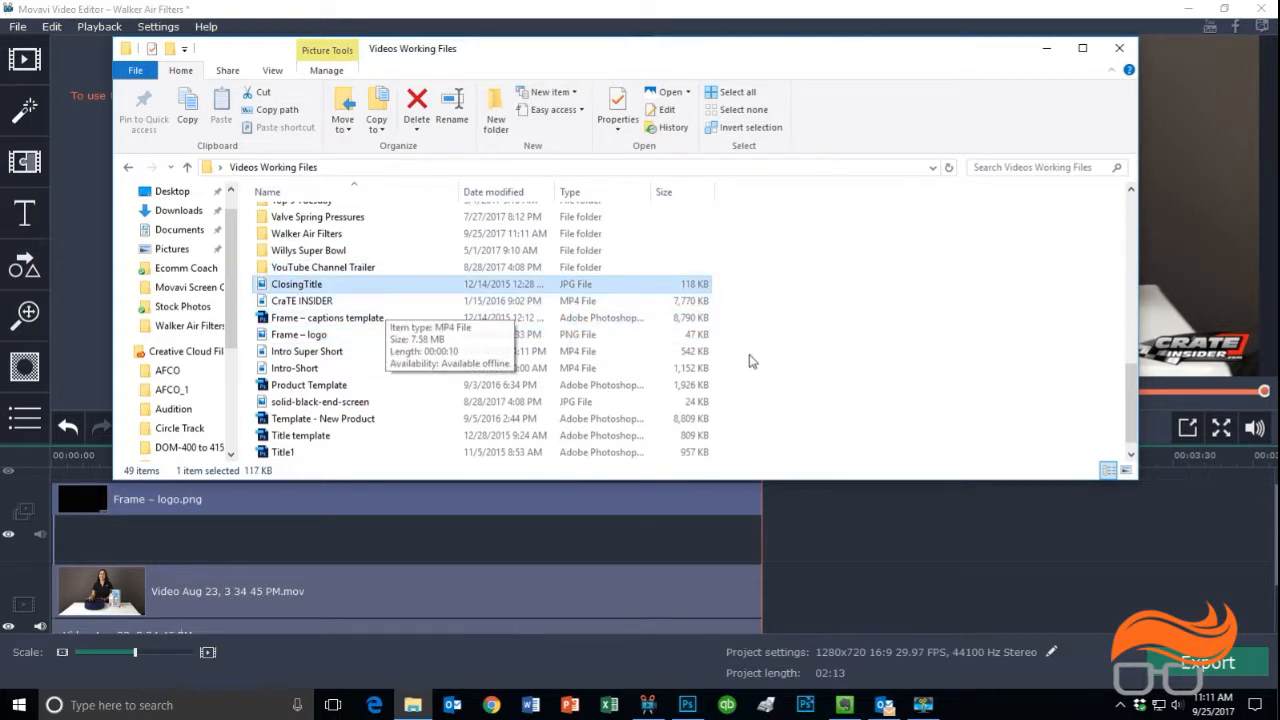
scroll(754, 360, down, 1)
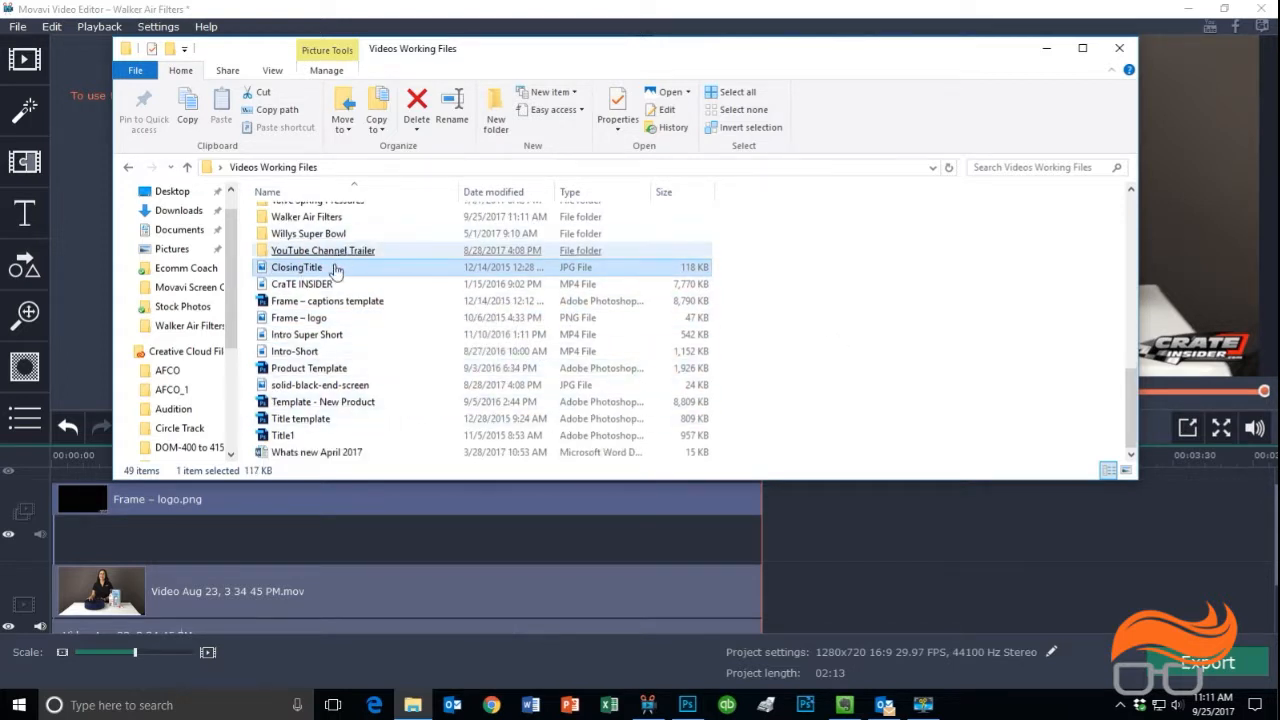
double_click(291, 268)
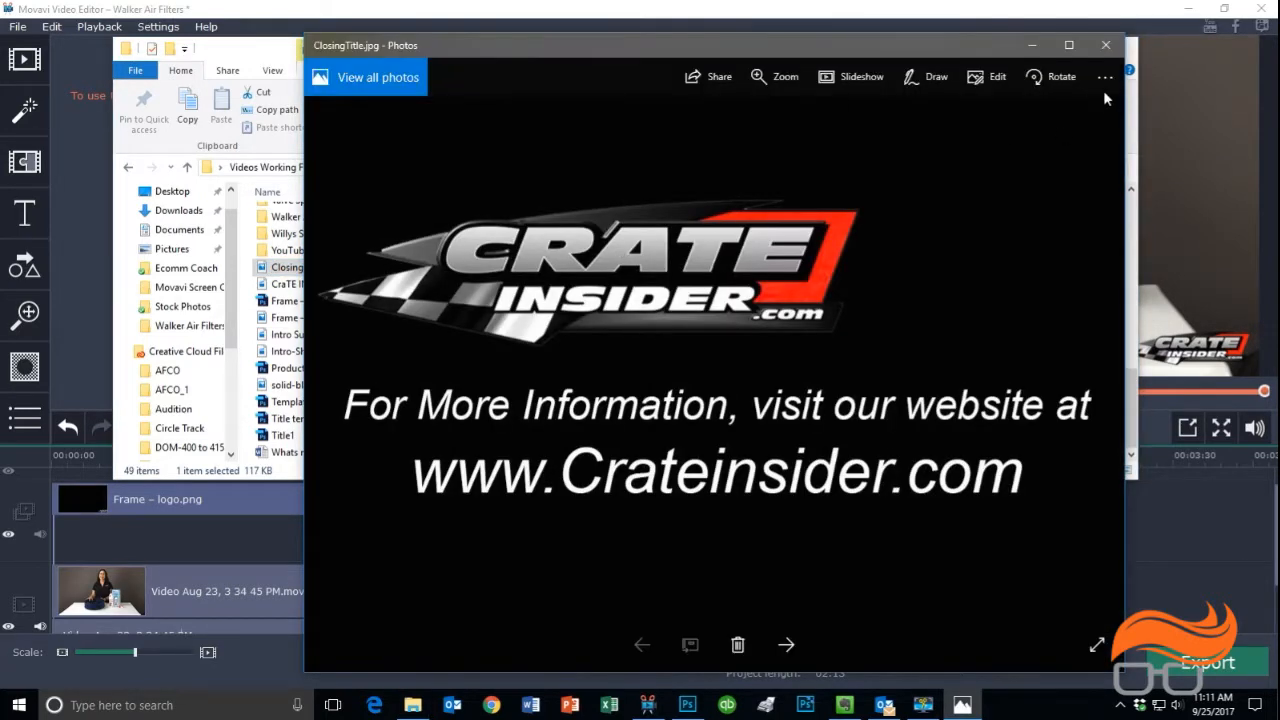
click(1105, 44)
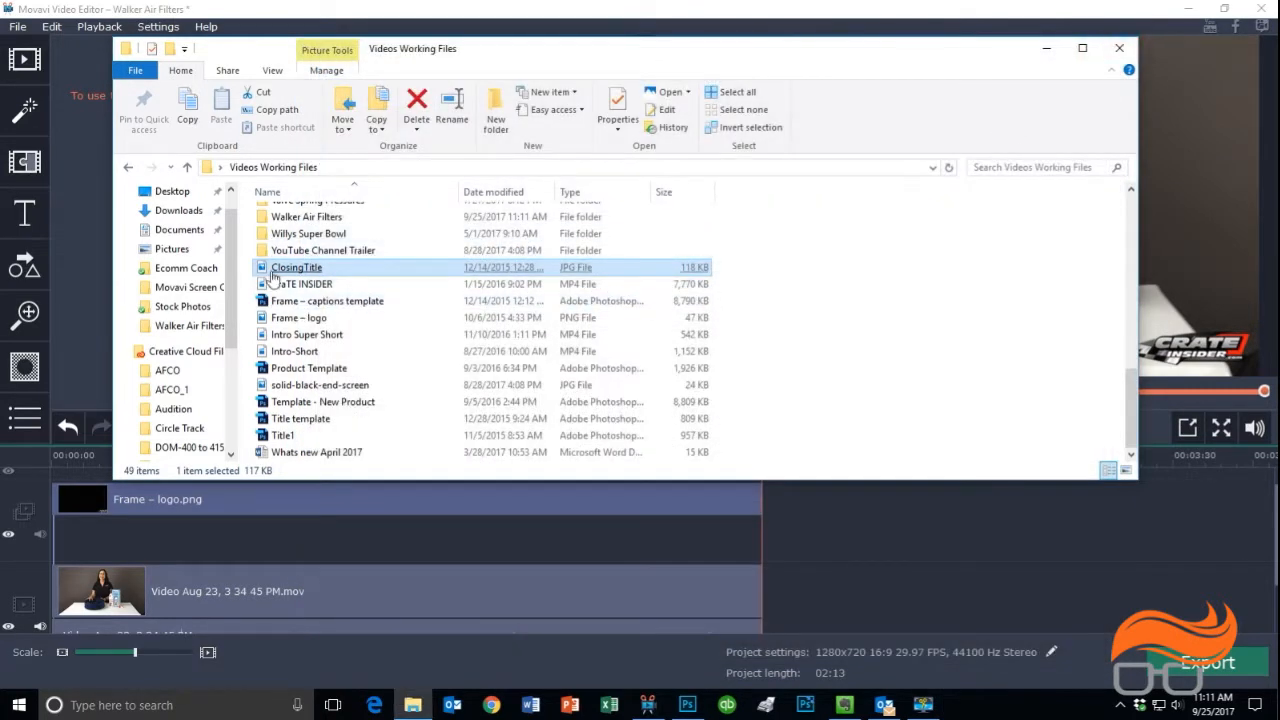
drag(290, 268, 817, 608)
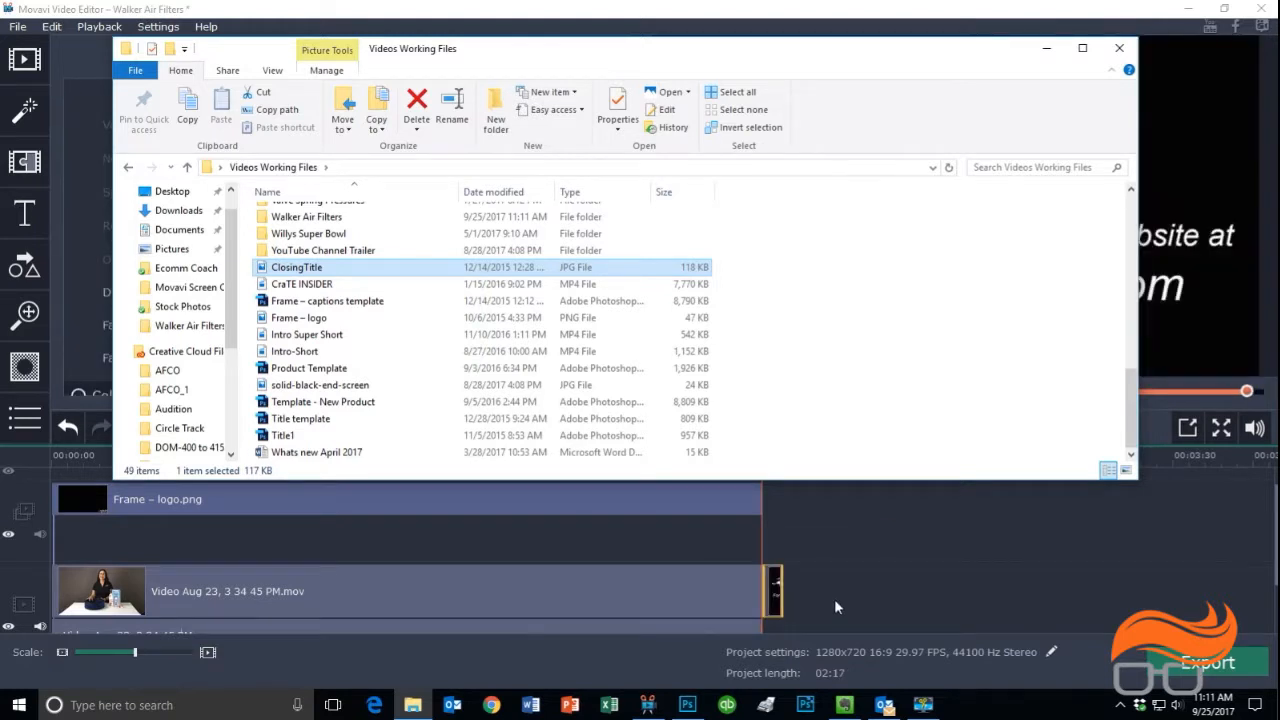
click(1046, 48)
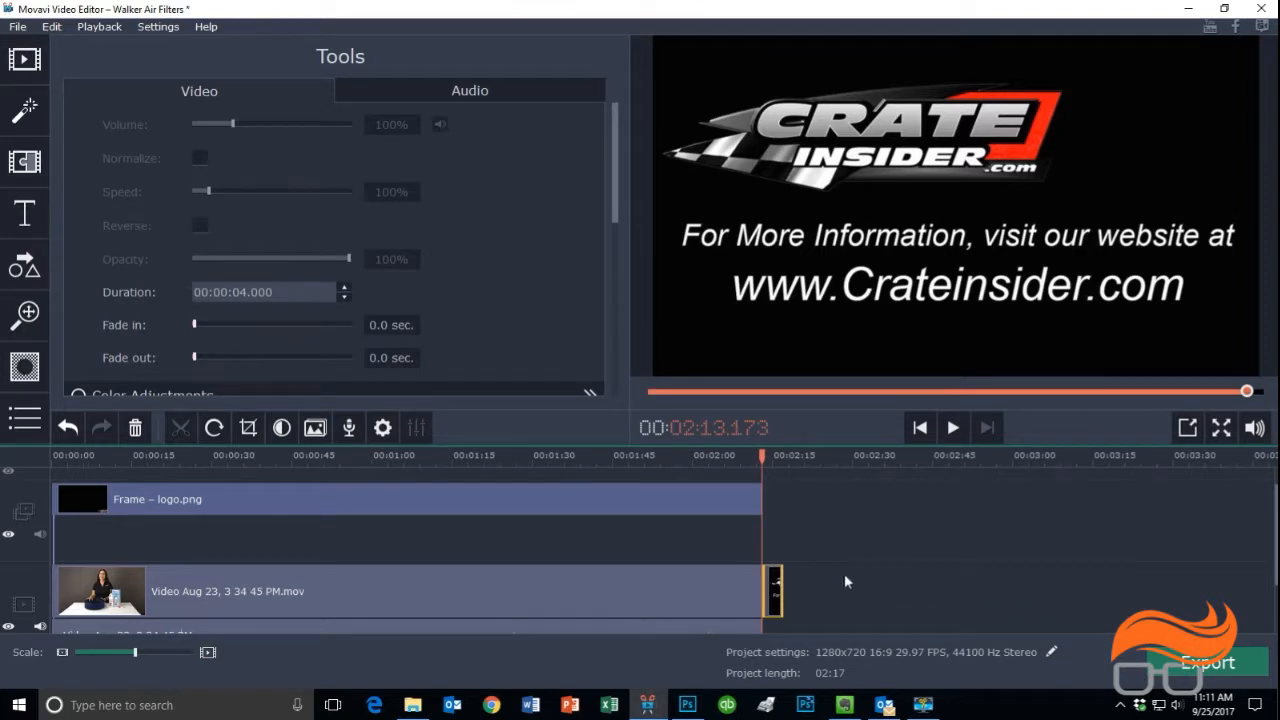
Export the closing-title version as a MOV video named "Walker Air Filters-FB" to the Walker Air Filters folder
click(17, 27)
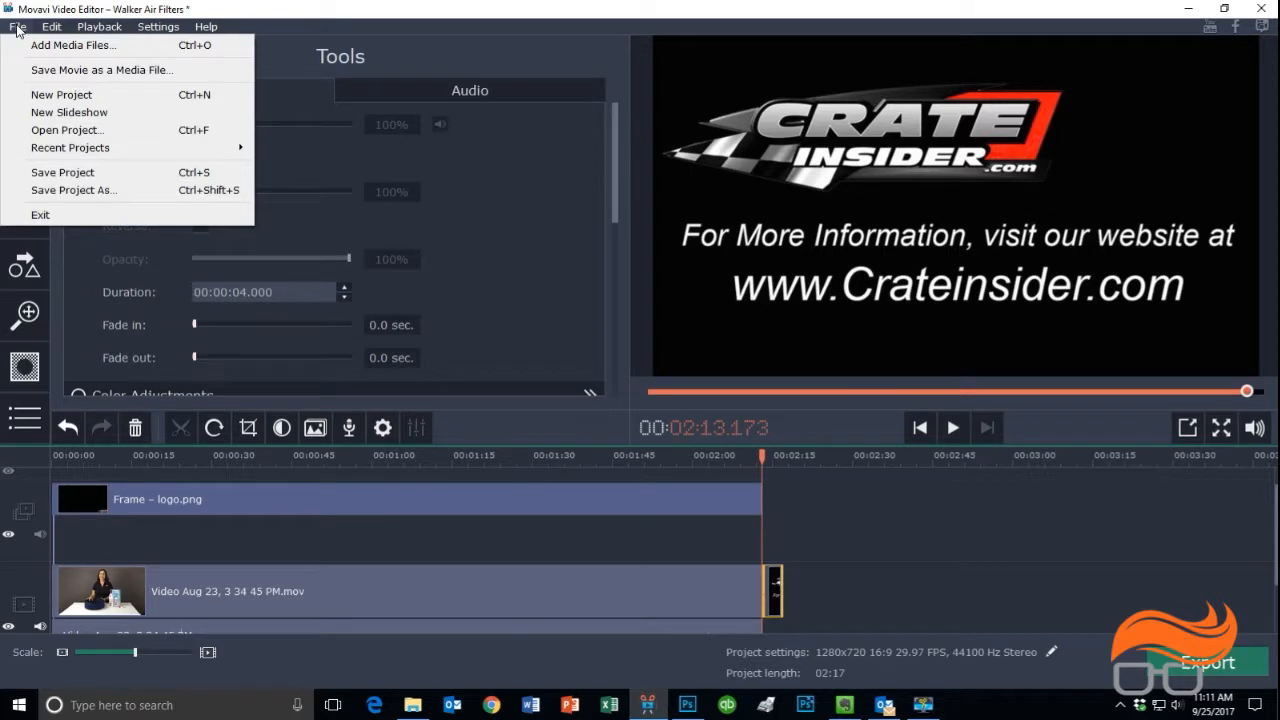
click(62, 72)
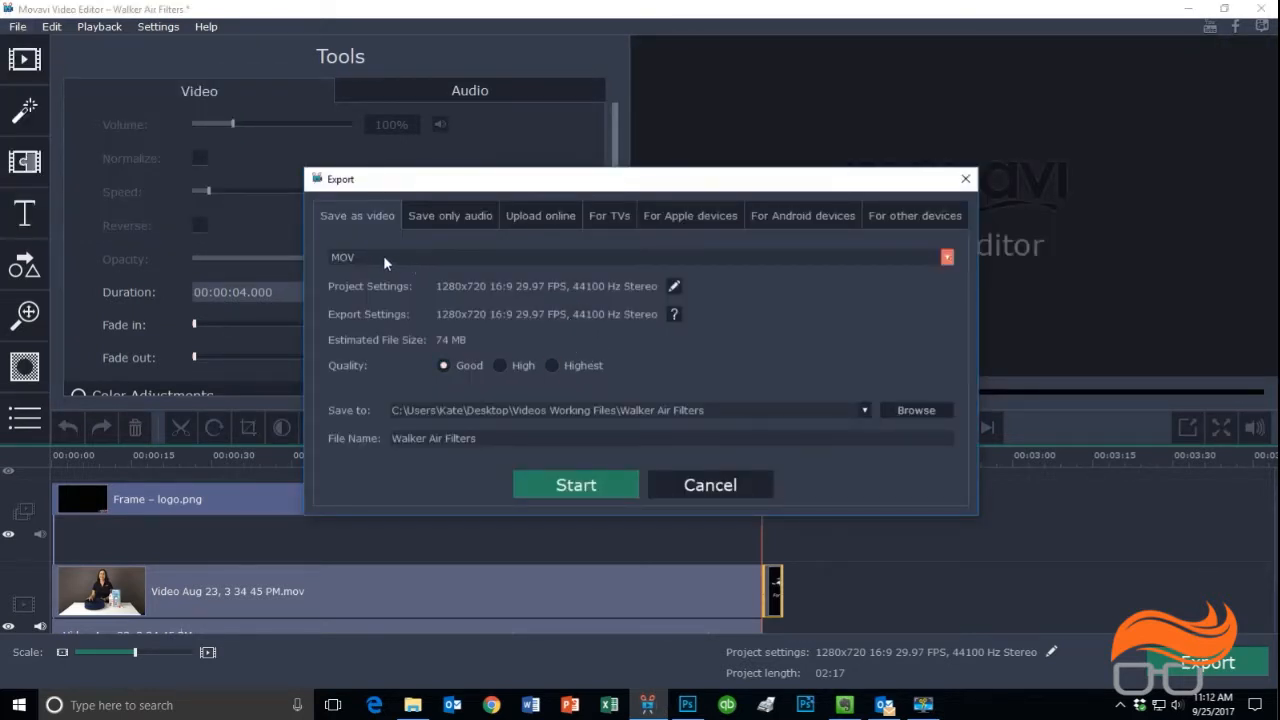
click(532, 437)
text(-FB)
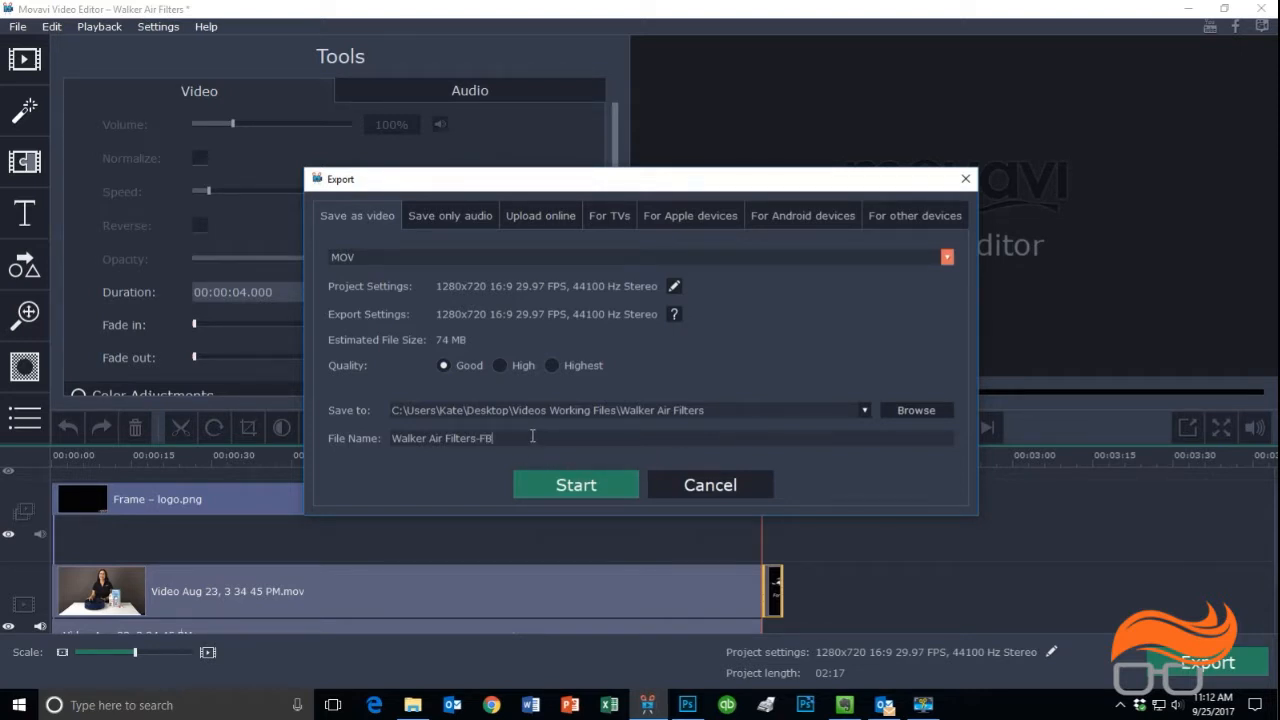
click(591, 491)
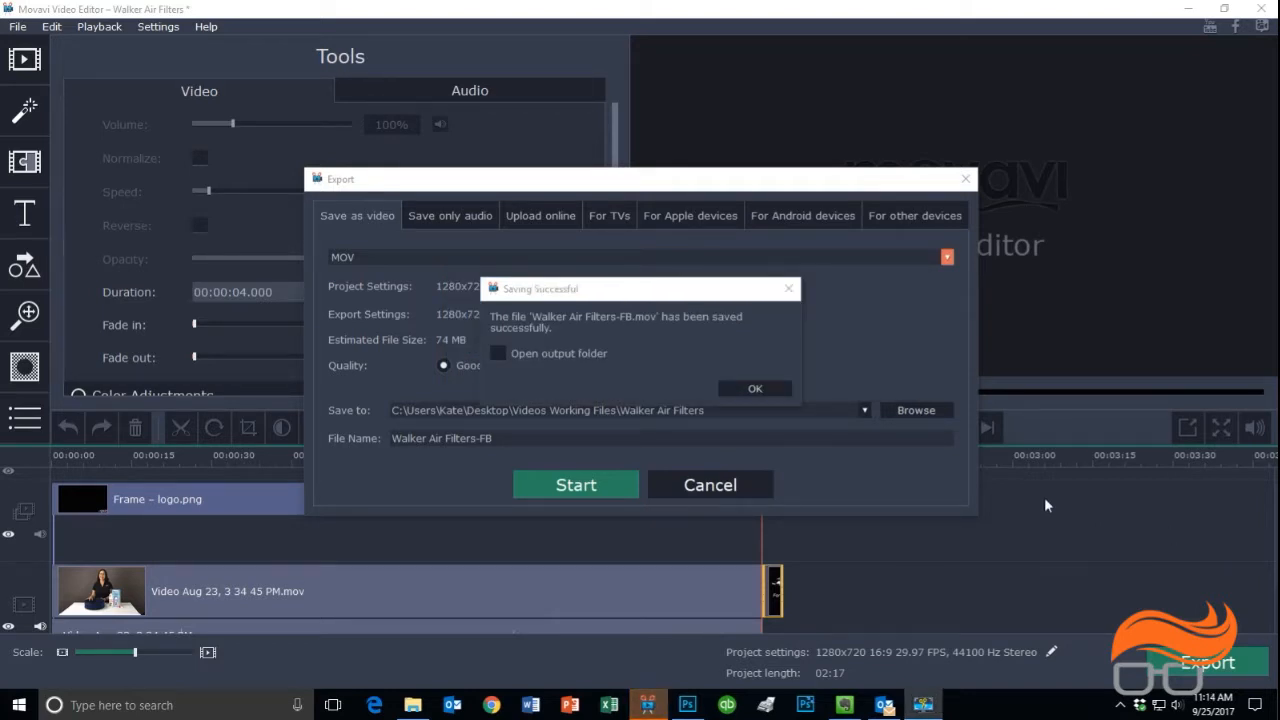
Open the output folder once saving is done and check the "Walker Air Filters" project file and the "Walker Air Filters-FB" video
click(494, 352)
click(764, 388)
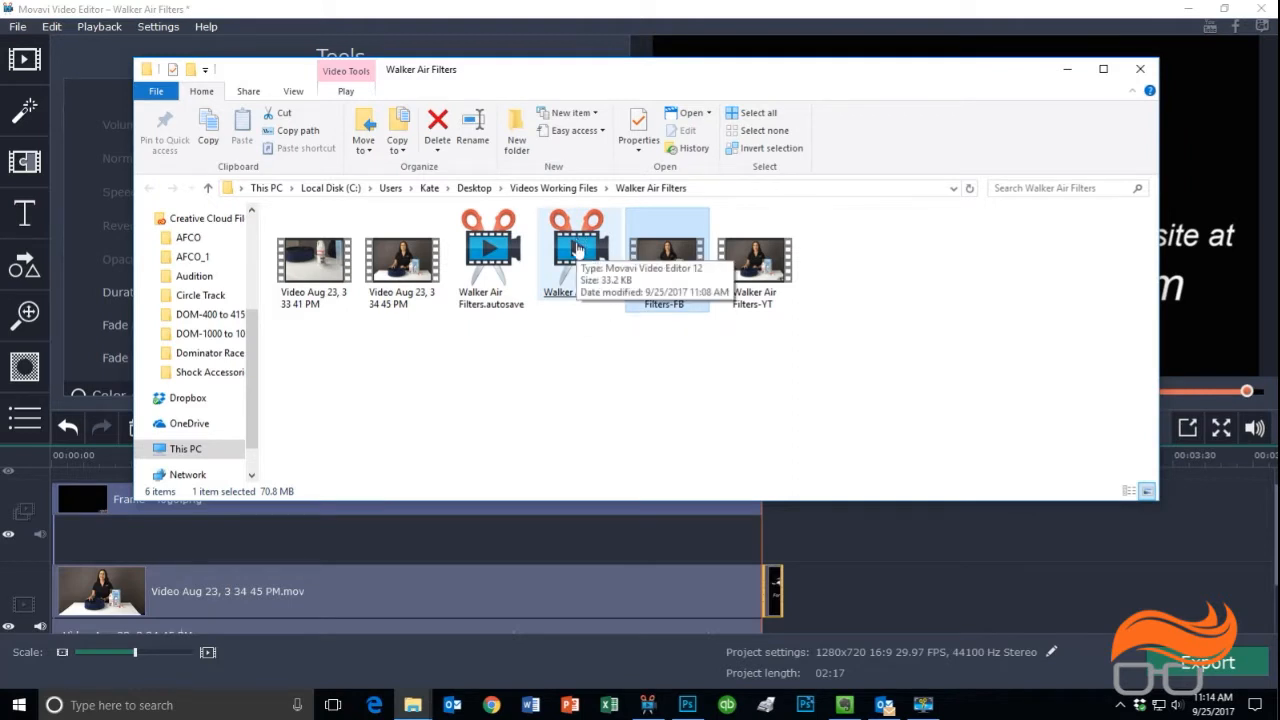
click(577, 248)
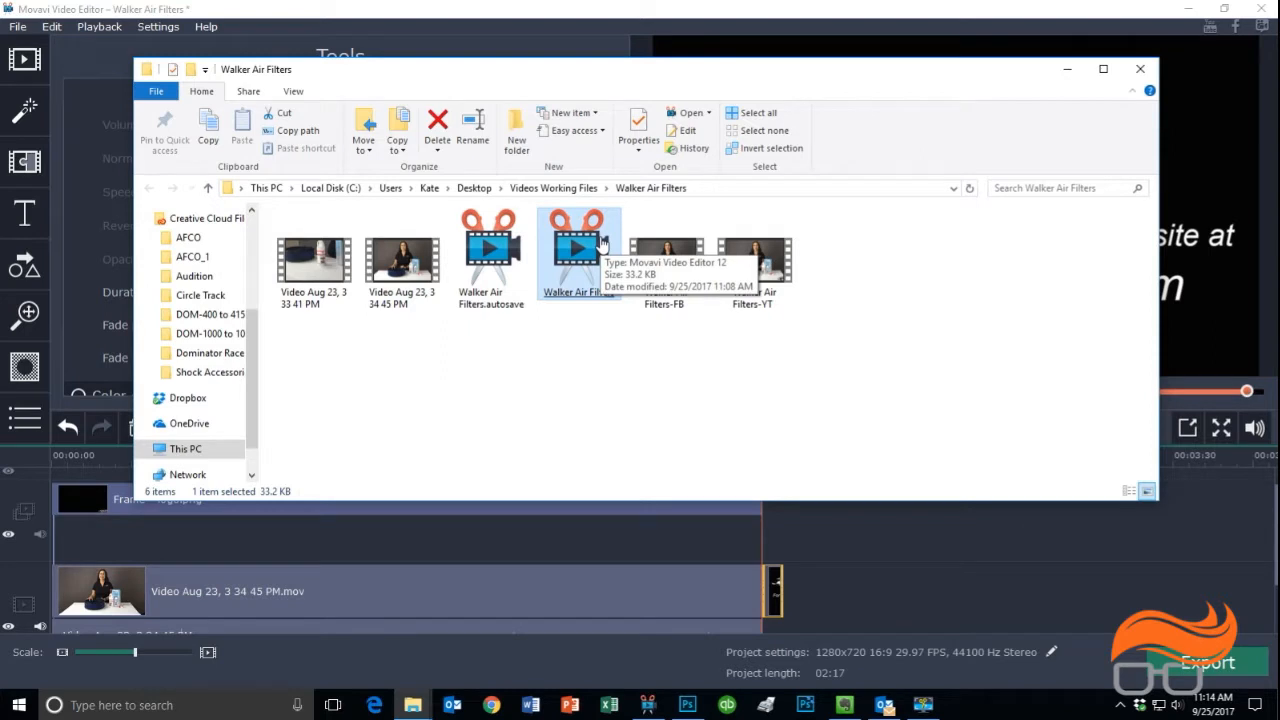
click(672, 258)
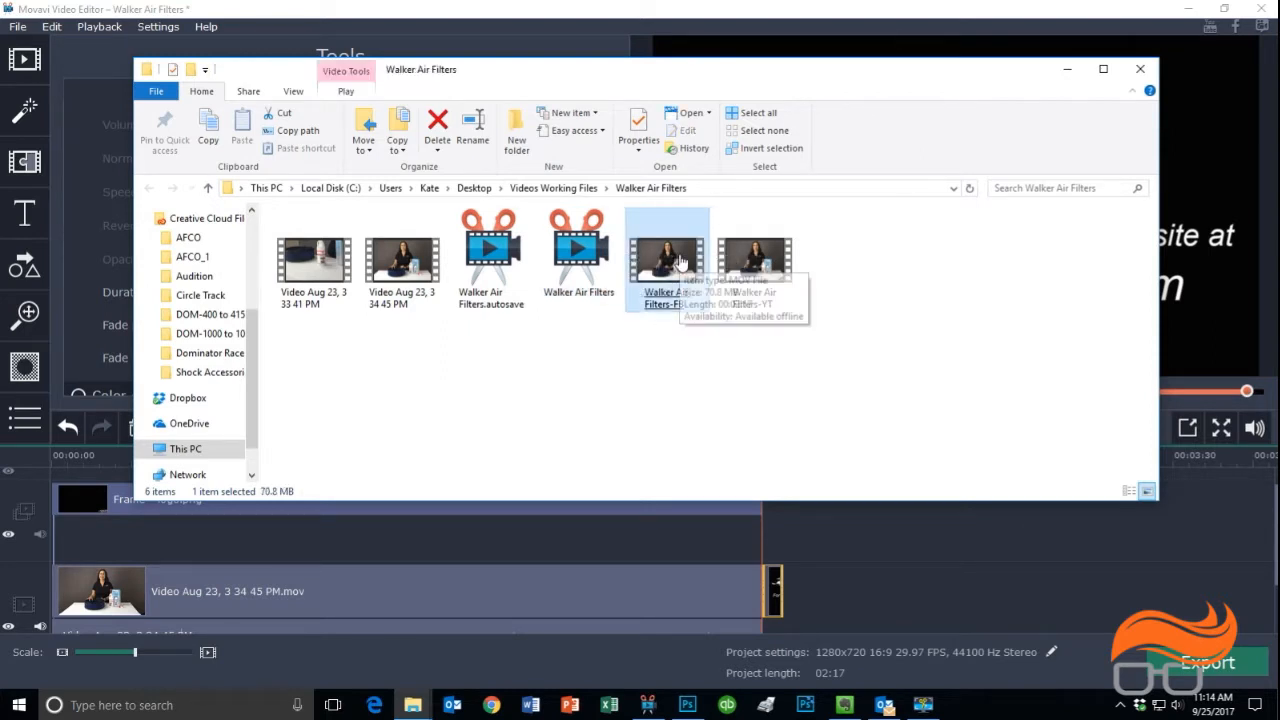